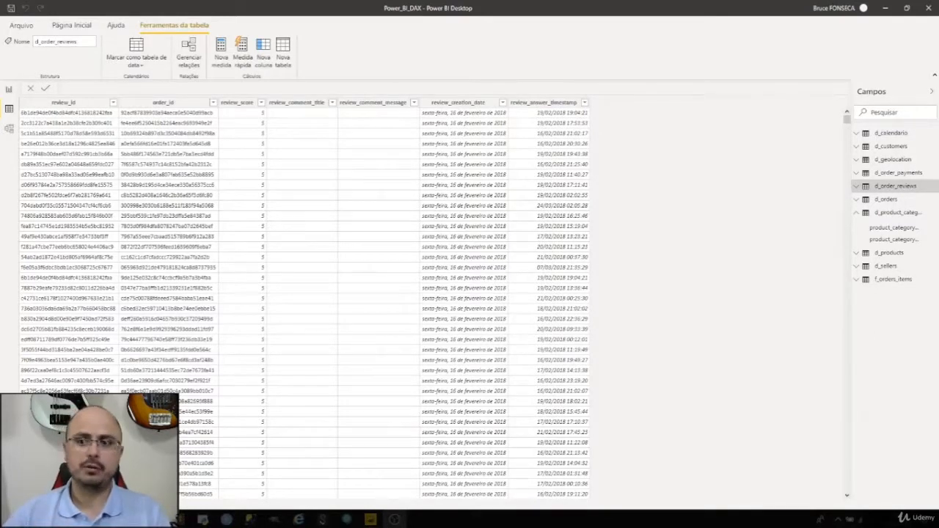
# Step: Open the d_order_reviews table and examine the distinct values of its review_score column
pyautogui.click(856, 214)
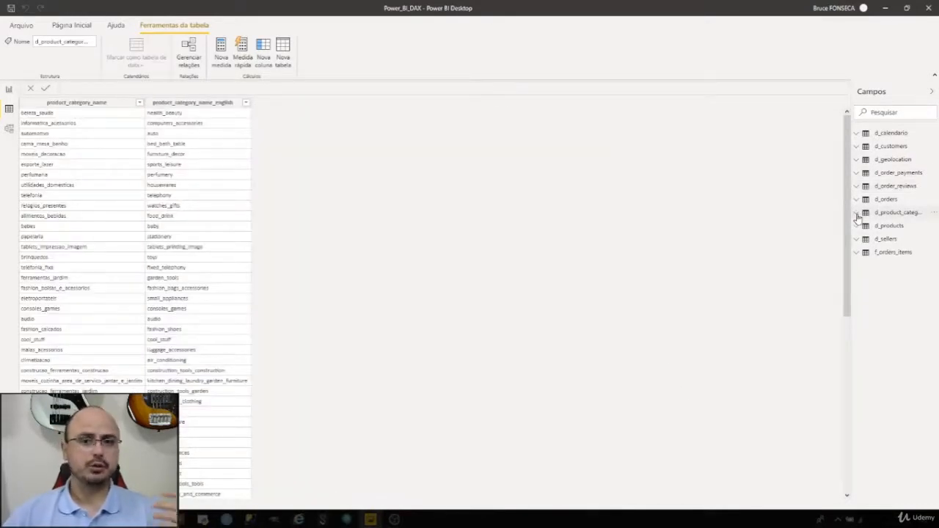
pyautogui.click(897, 187)
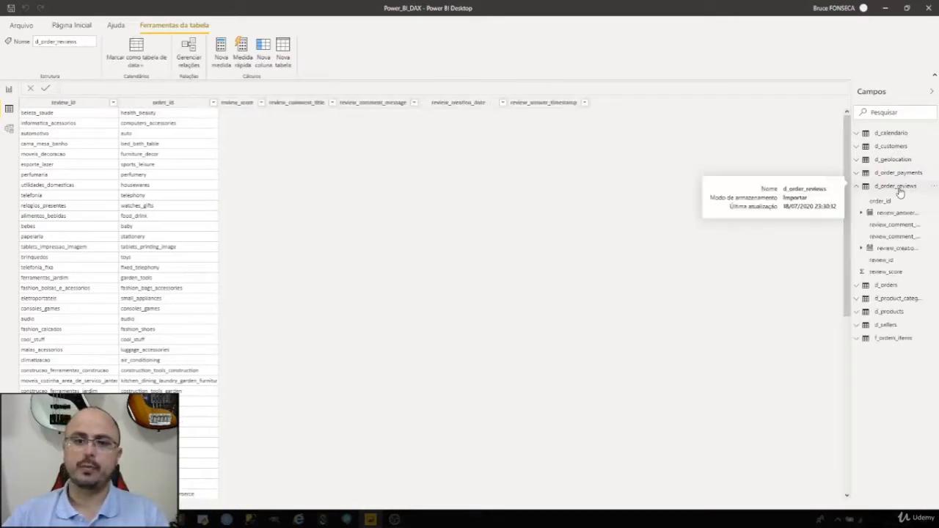
pyautogui.click(236, 104)
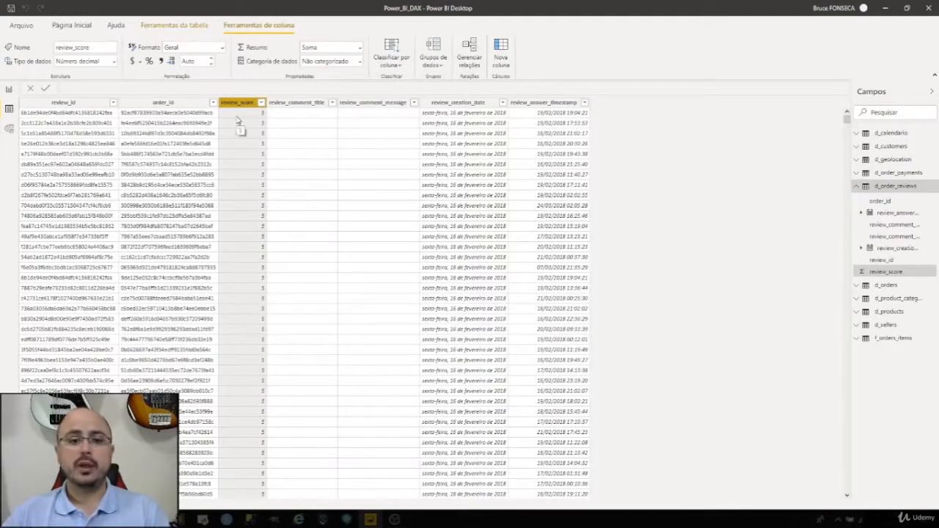
pyautogui.click(262, 103)
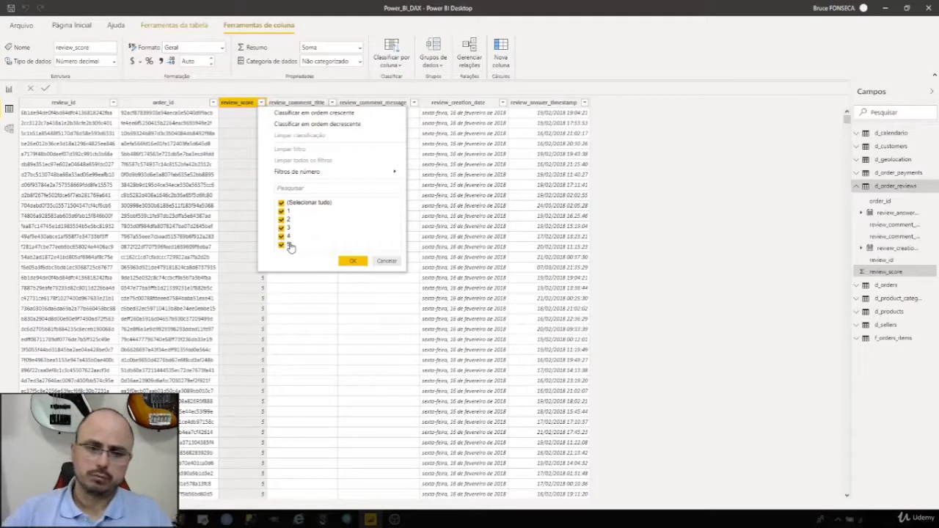
pyautogui.moveTo(297, 171)
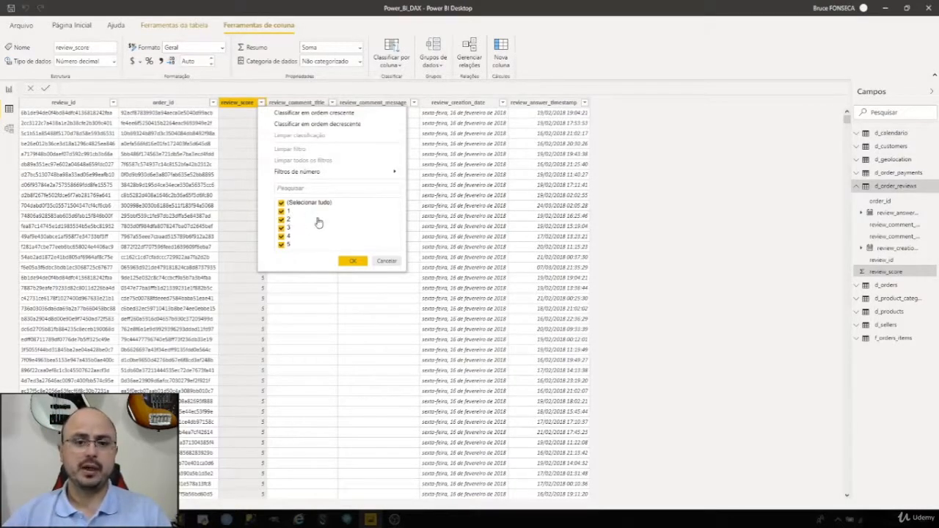
# Step: Add a new calculated column named class_review to the d_order_reviews table
pyautogui.click(893, 190)
pyautogui.rightClick(893, 190)
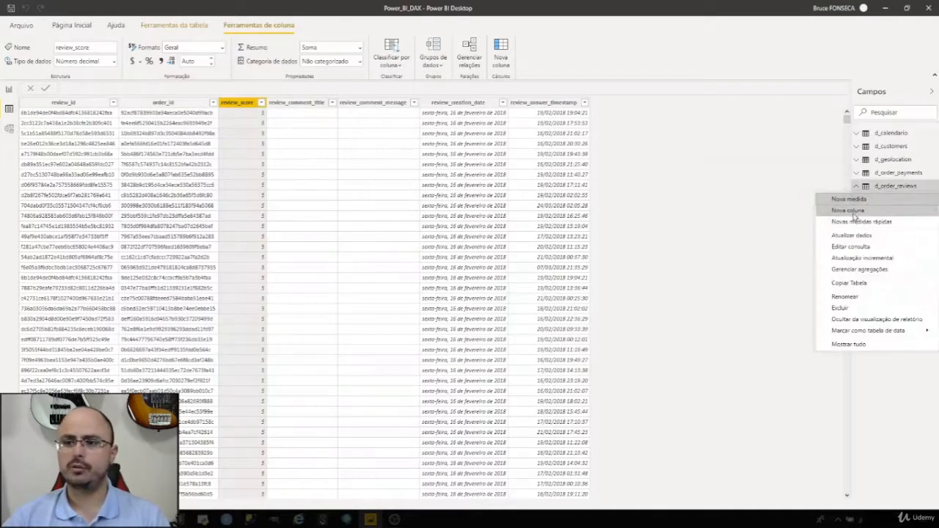
pyautogui.click(891, 187)
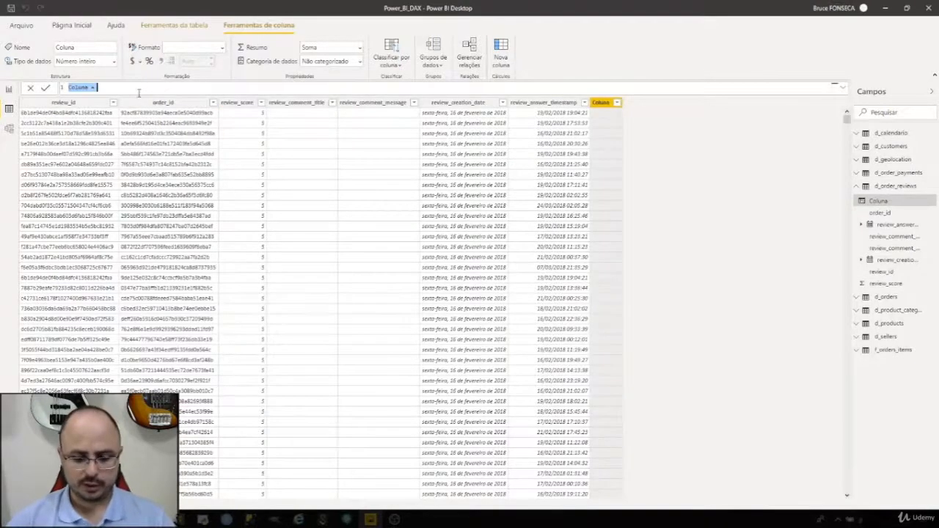
pyautogui.write('c')
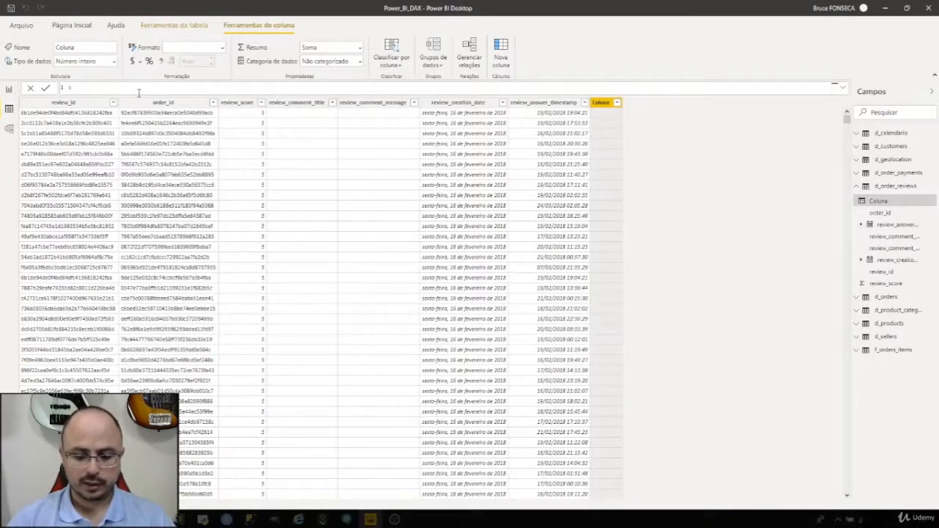
pyautogui.write('alass')
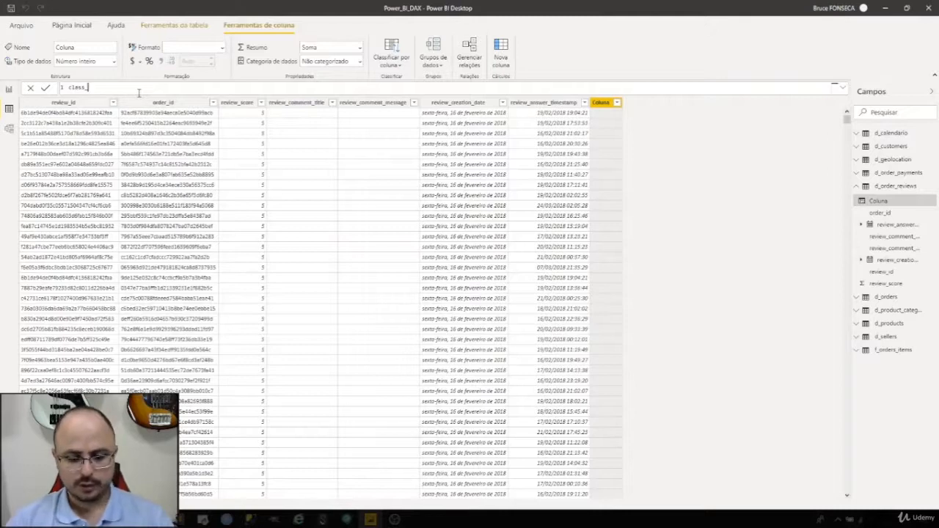
pyautogui.write('_review')
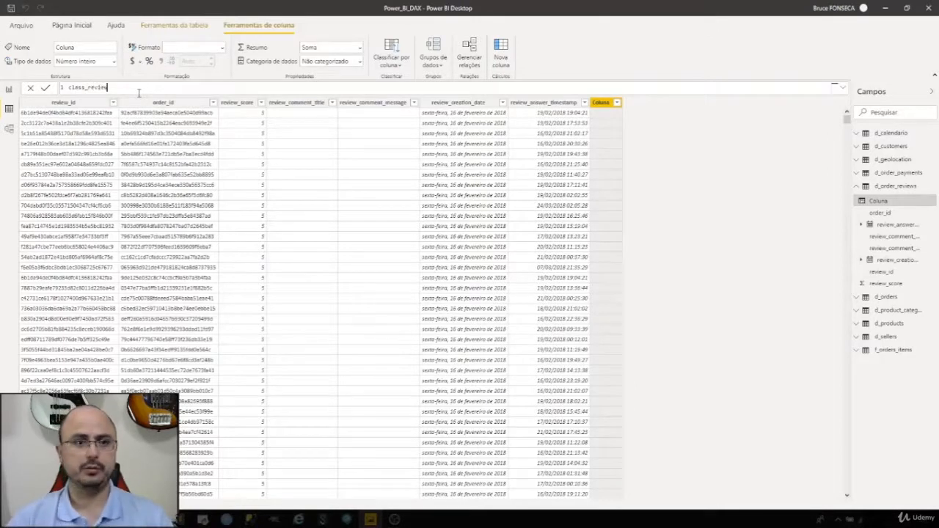
pyautogui.write('=')
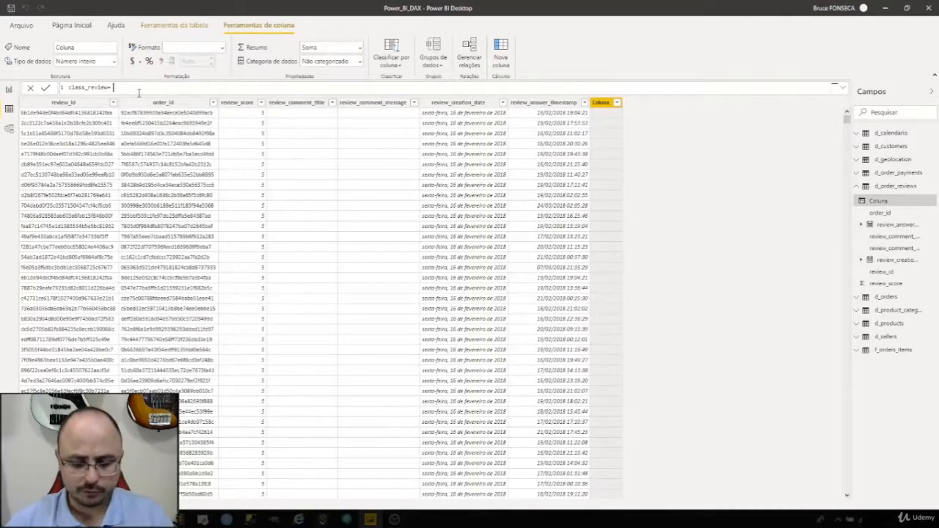
# Step: Begin the class_review formula with IF and cut the d_order_reviews[review_score] reference for reuse inside it
pyautogui.write('IF(')
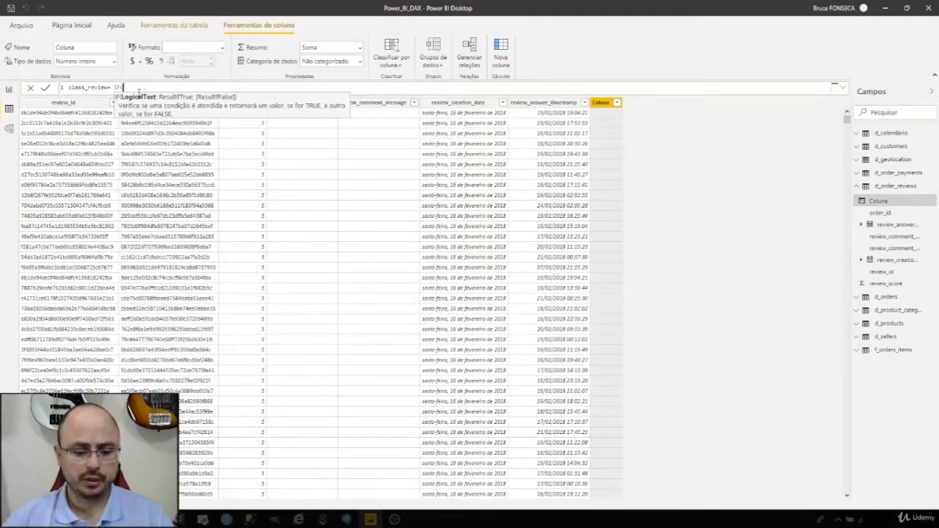
pyautogui.press('Escape')
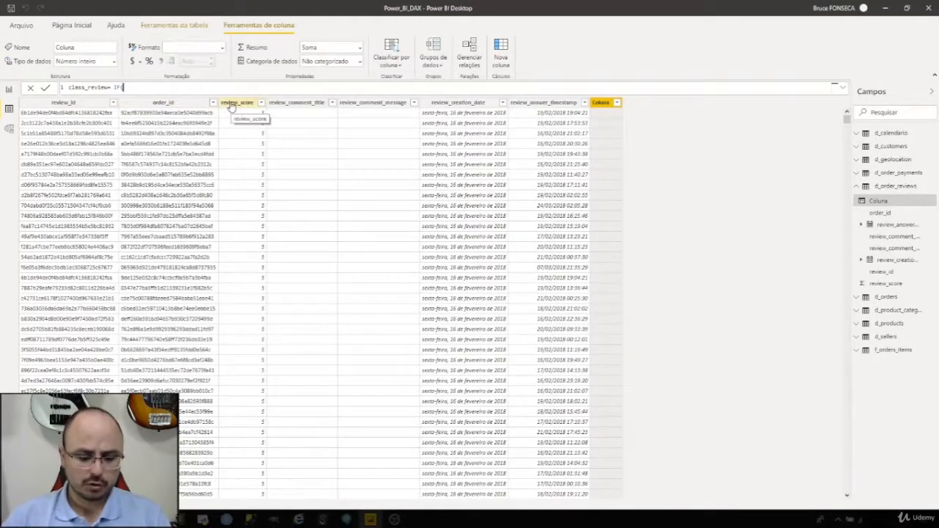
pyautogui.write('score')
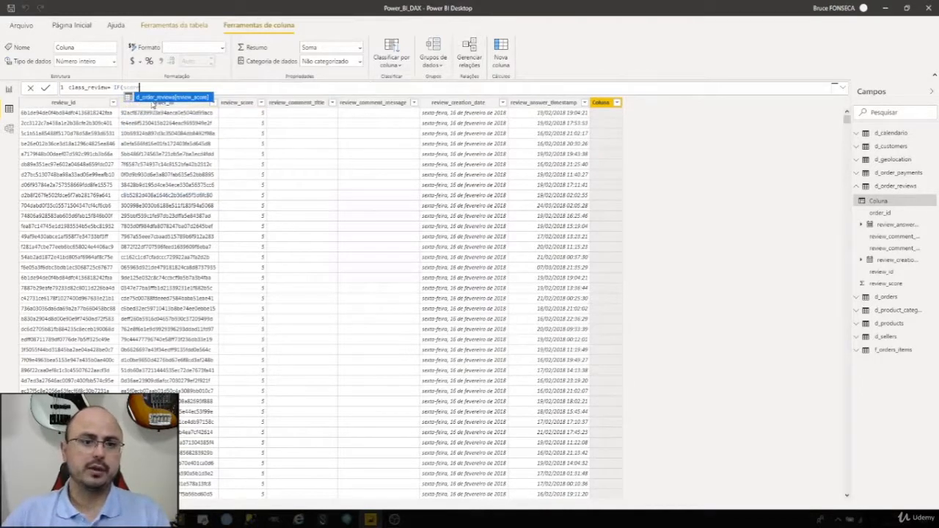
pyautogui.click(203, 100)
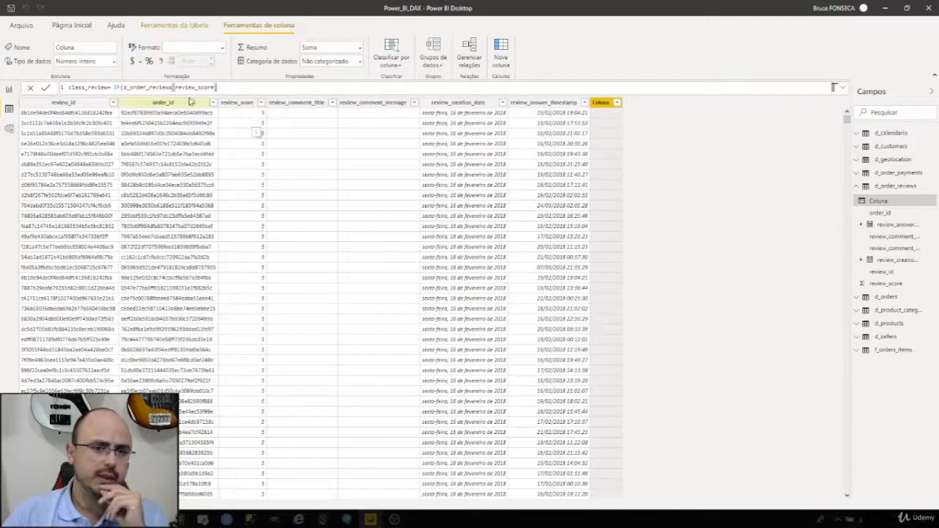
pyautogui.moveTo(218, 87); pyautogui.dragTo(124, 87)
pyautogui.hotkey('ctrl', 'c')
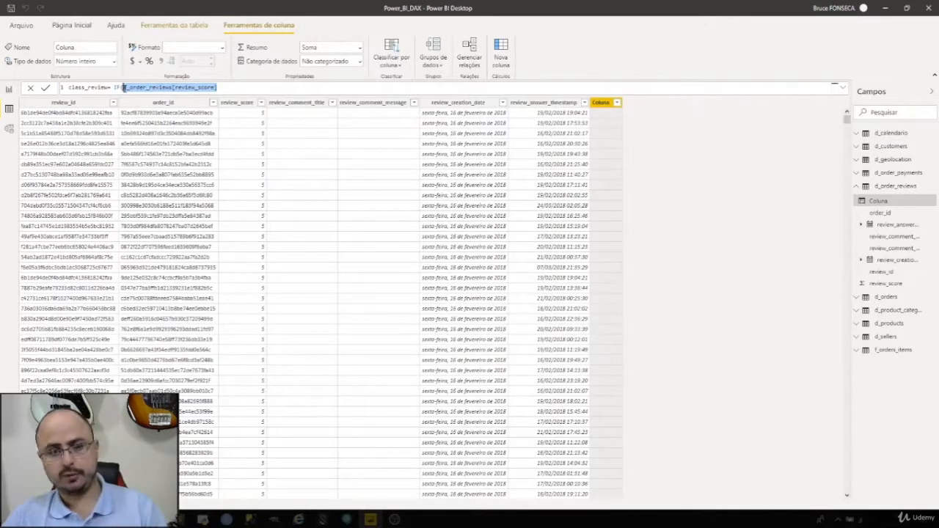
pyautogui.press('BackSpace')
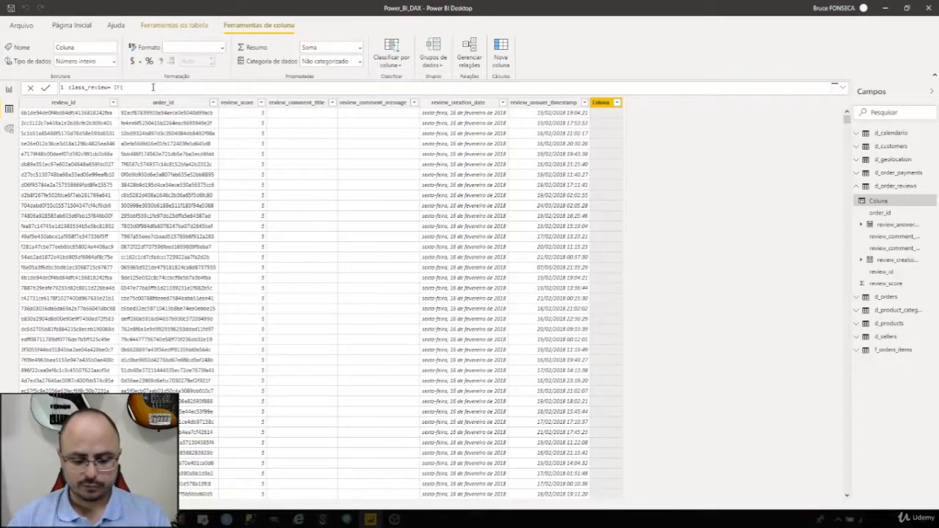
# Step: Enter an OR condition as the IF test, checking whether d_order_reviews[review_score] equals 1 or 2
pyautogui.write('or')
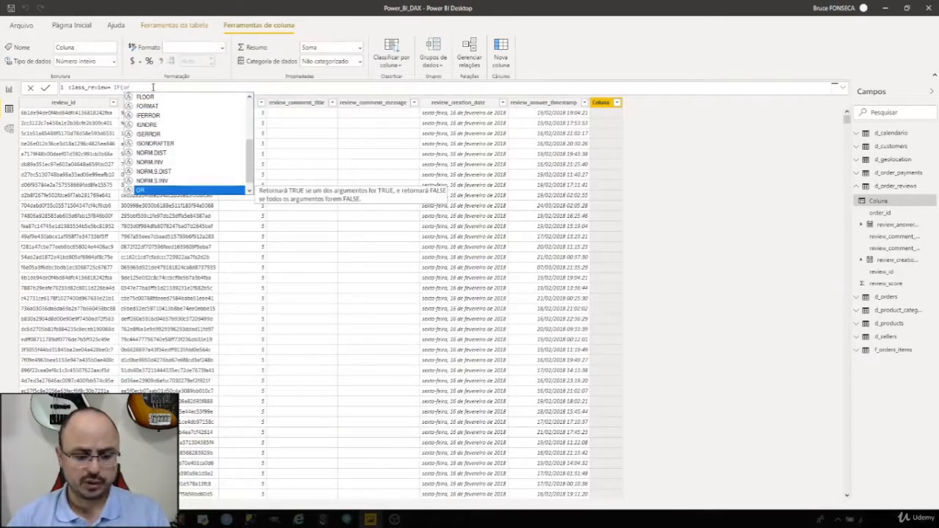
pyautogui.press('Tab')
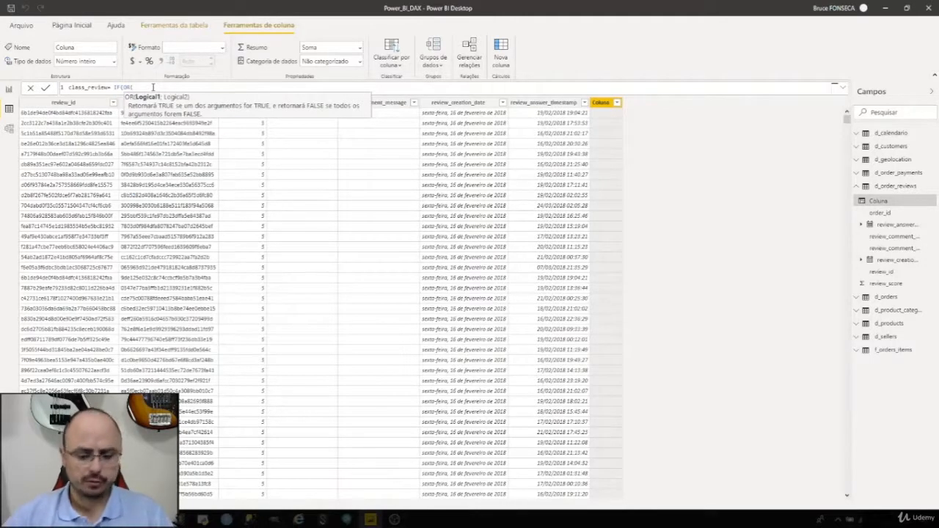
pyautogui.write('d_order_reviews[review_score]')
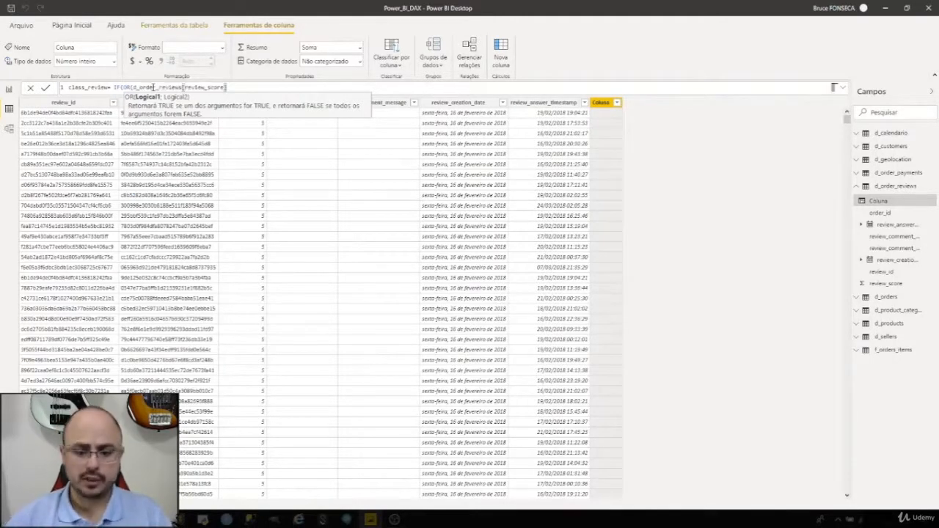
pyautogui.write('=')
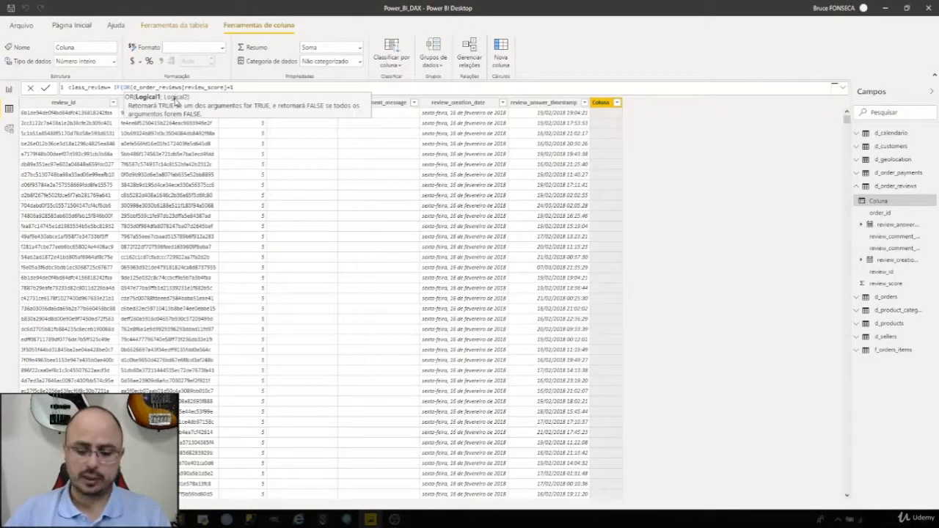
pyautogui.write('1,')
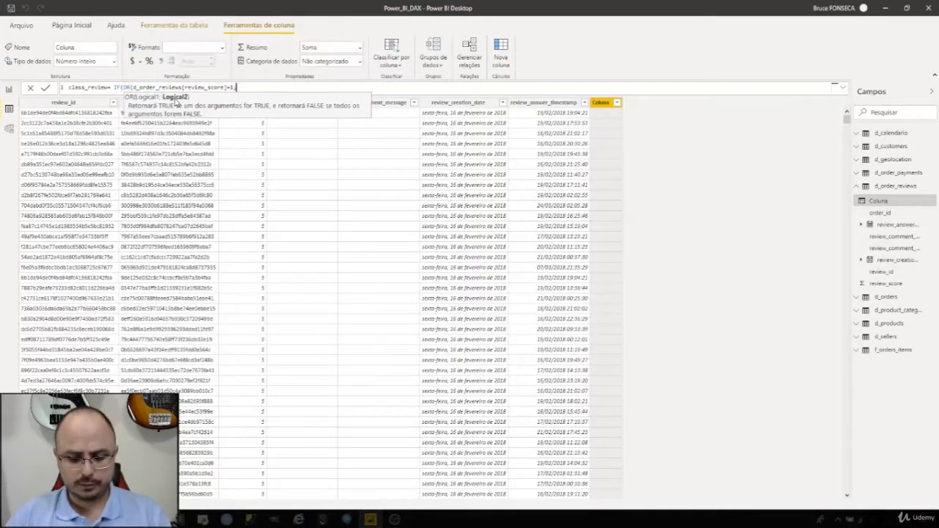
pyautogui.hotkey('ctrl', 'v')
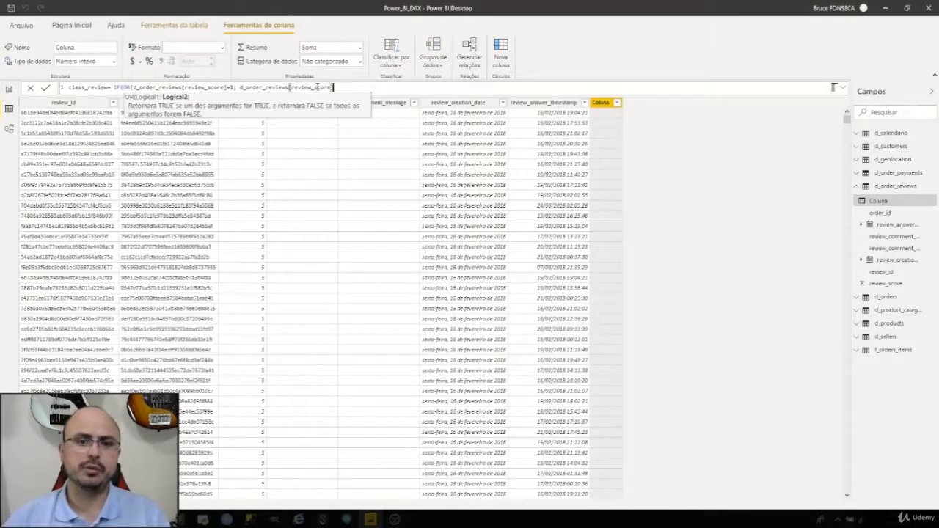
pyautogui.write('=')
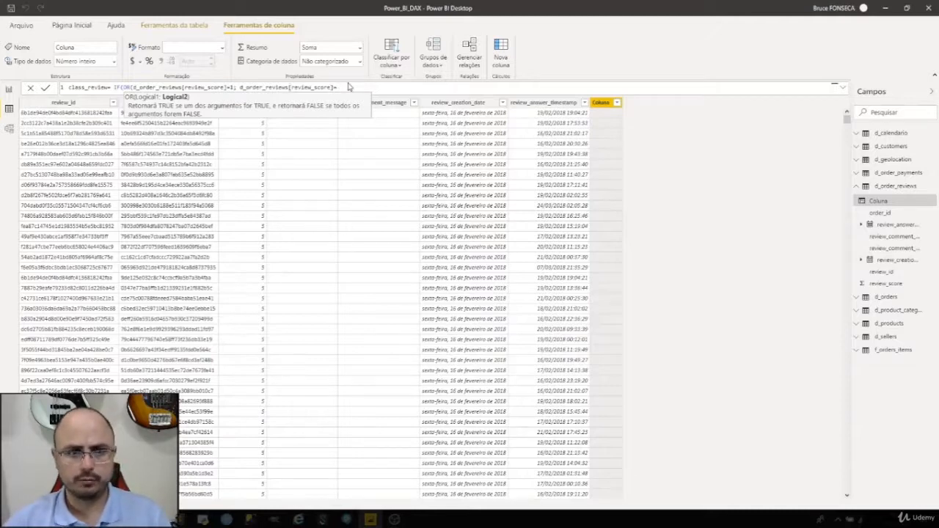
pyautogui.write('2)')
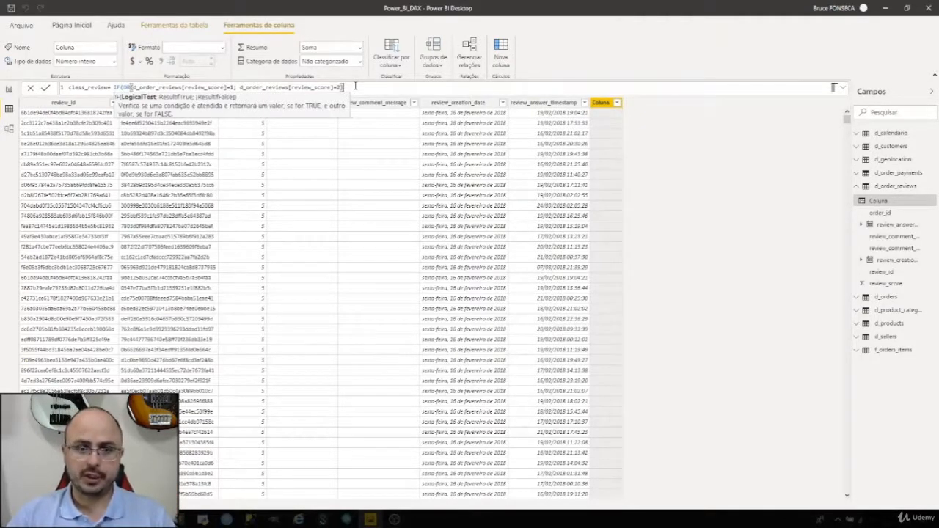
# Step: Return "Ruim" when the test is true, close the IF formula without a false result, and commit the column
pyautogui.write('; ')
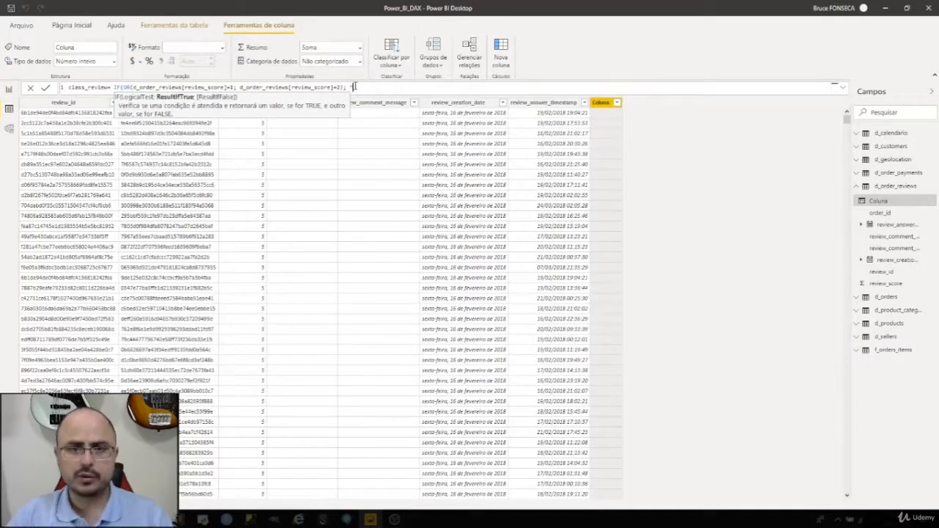
pyautogui.write('"')
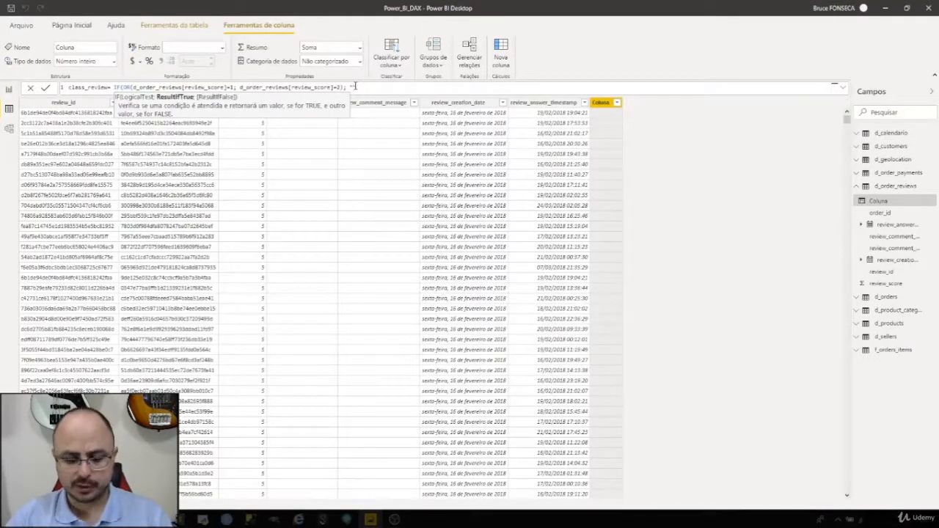
pyautogui.write('Ruim')
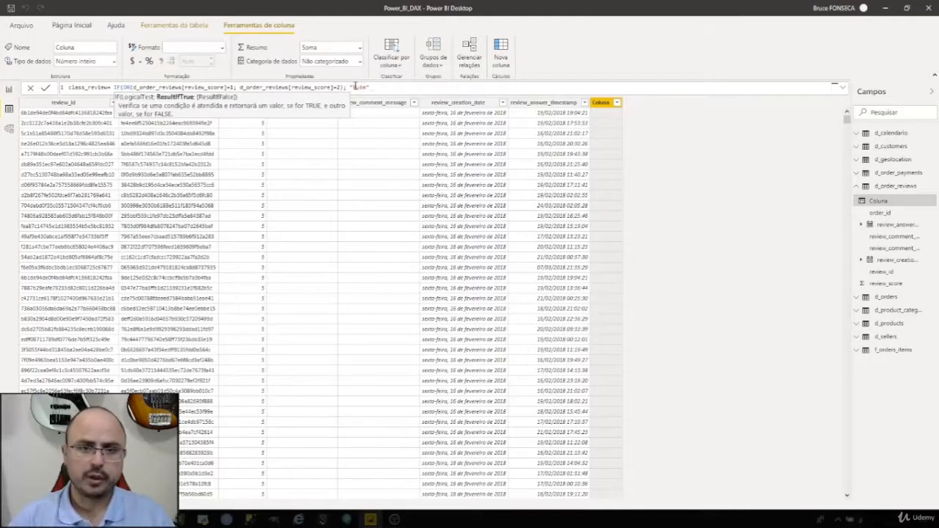
pyautogui.write('"')
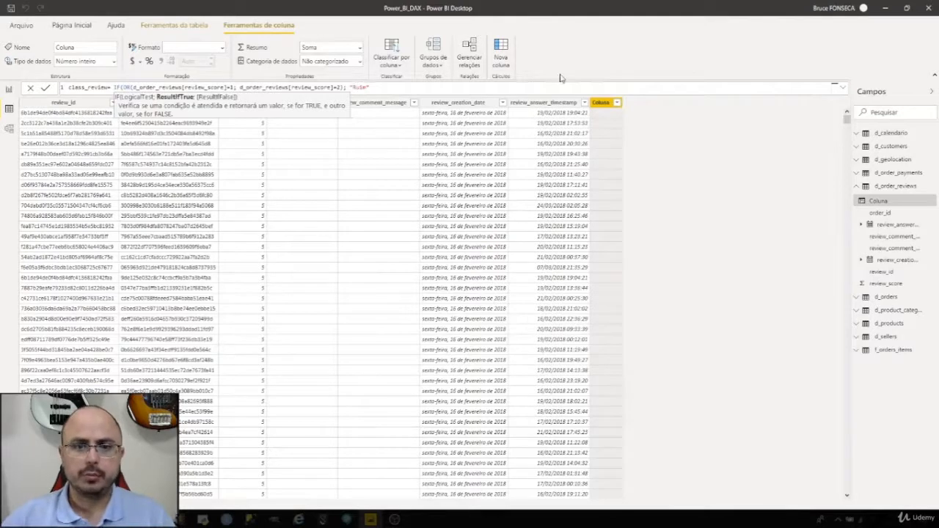
pyautogui.write(')')
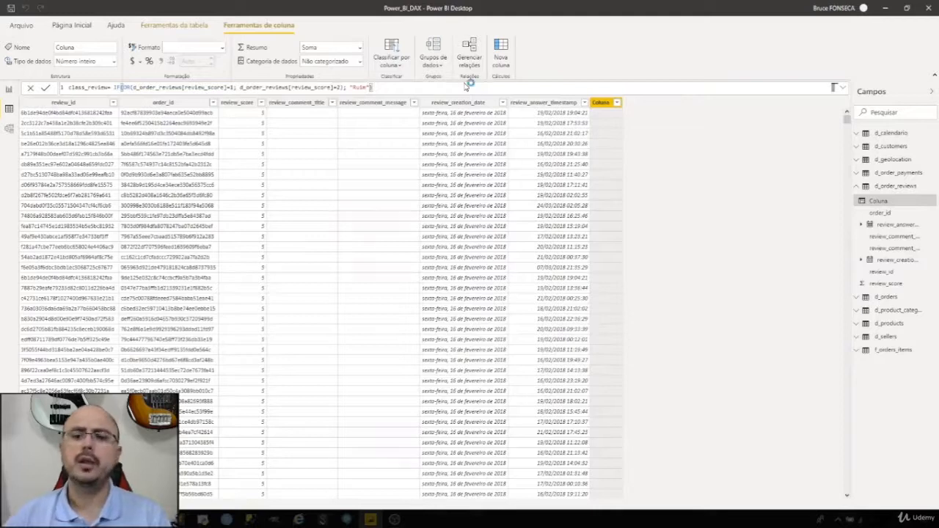
pyautogui.press('Return')
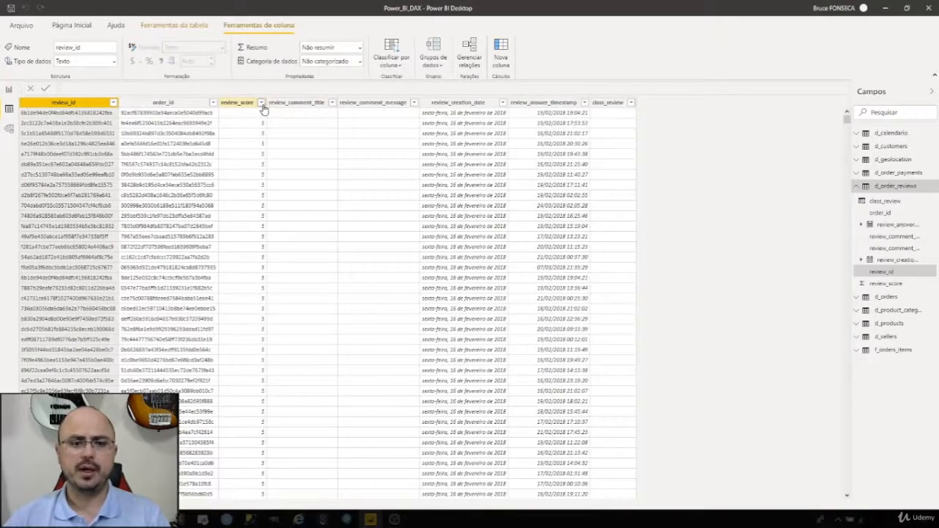
# Step: Filter review_score to only 1 and check the distinct values in the class_review column
pyautogui.click(262, 102)
pyautogui.click(281, 202)
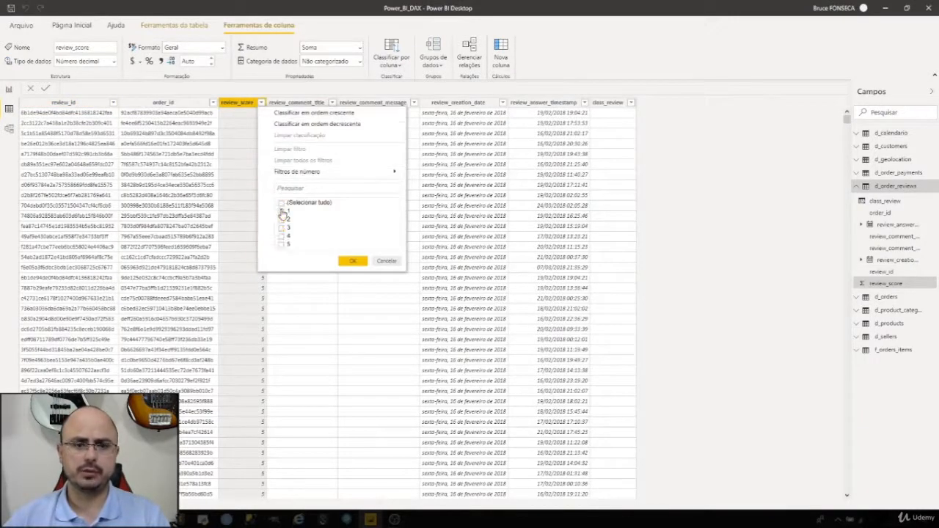
pyautogui.click(281, 210)
pyautogui.click(355, 262)
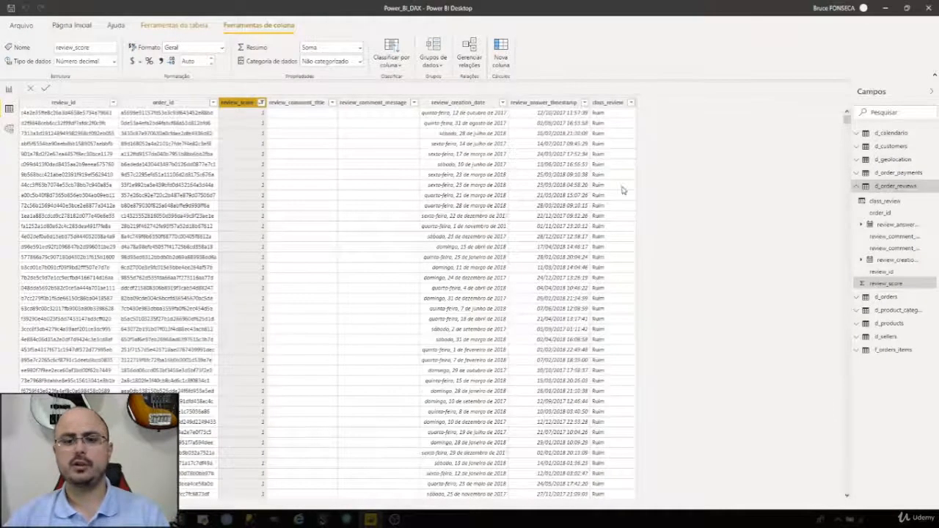
pyautogui.scroll(-2, 623, 187)
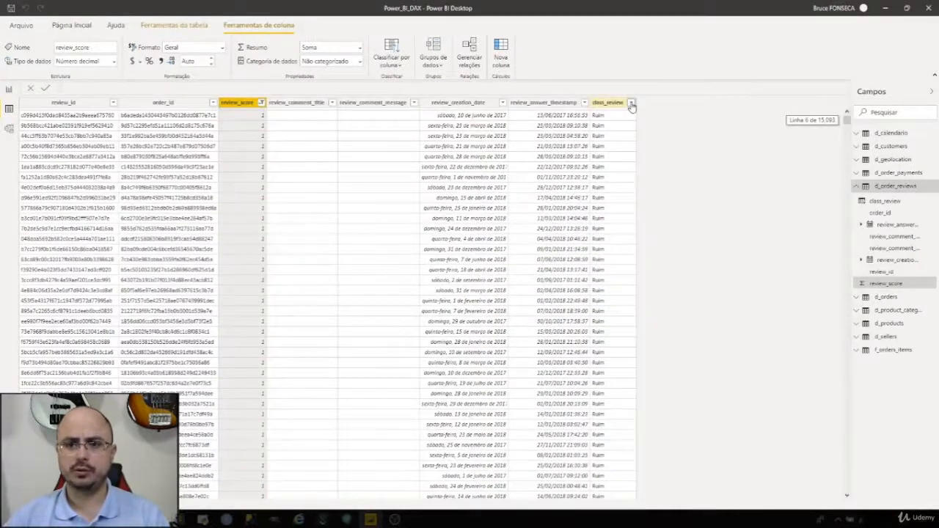
pyautogui.click(631, 103)
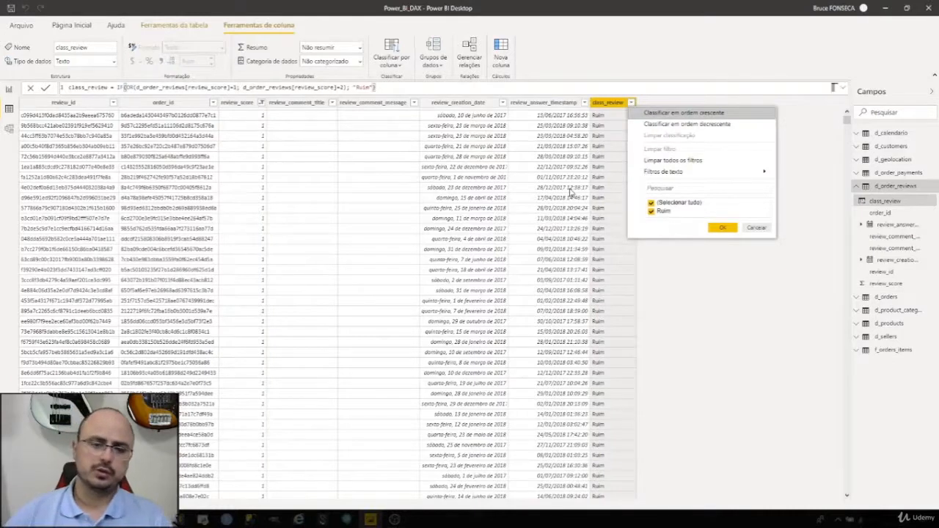
# Step: Filter the review_score column to show only scores 3 and 4
pyautogui.click(519, 166)
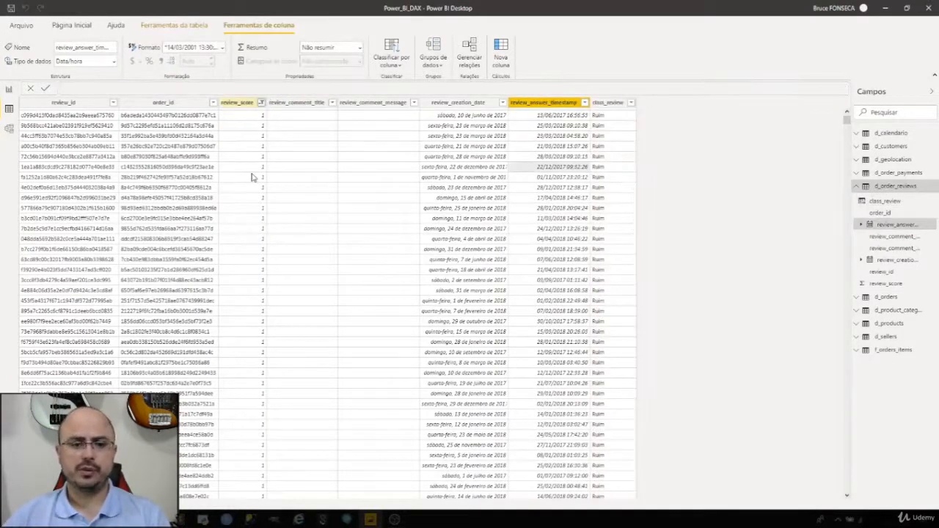
pyautogui.click(261, 102)
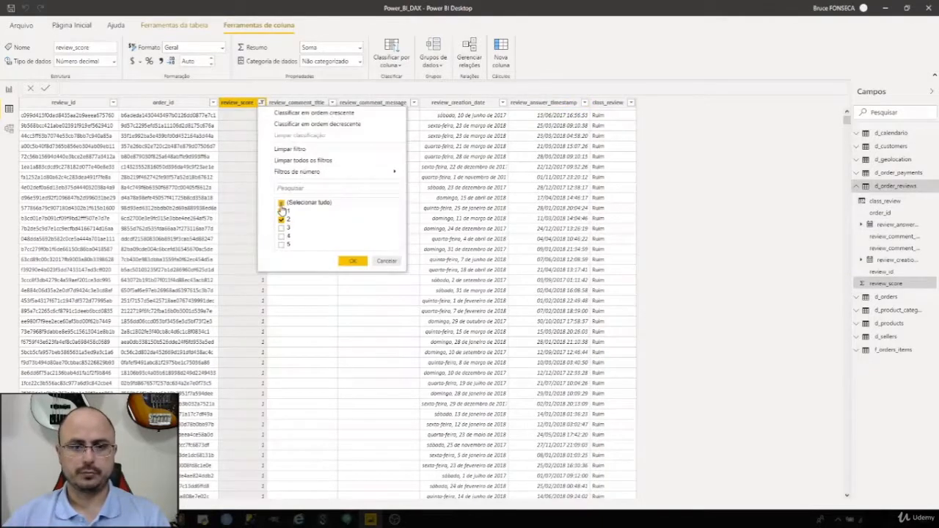
pyautogui.click(281, 204)
pyautogui.click(281, 203)
pyautogui.click(281, 204)
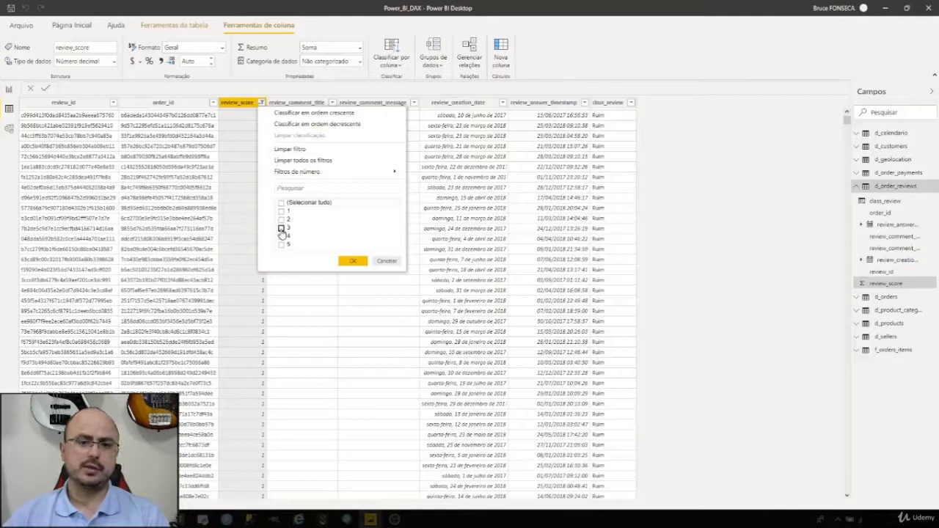
pyautogui.click(281, 229)
pyautogui.click(281, 236)
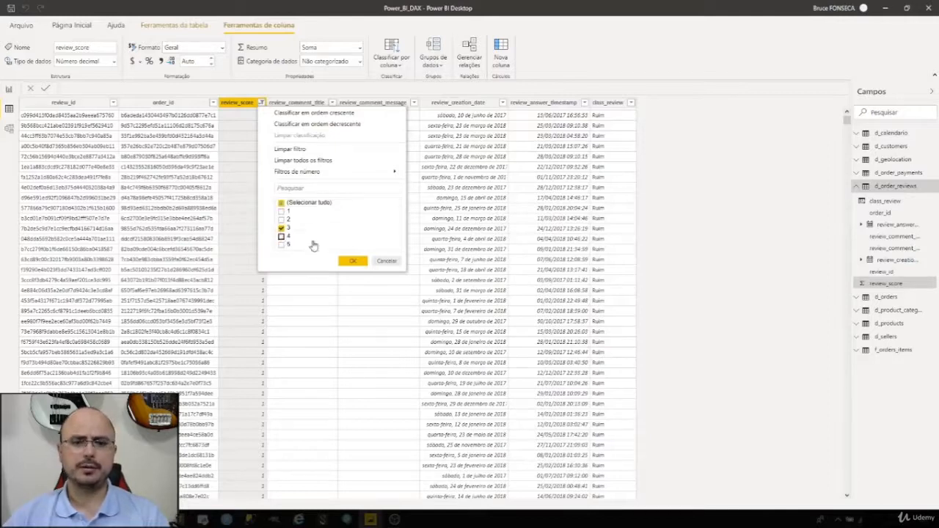
pyautogui.click(352, 262)
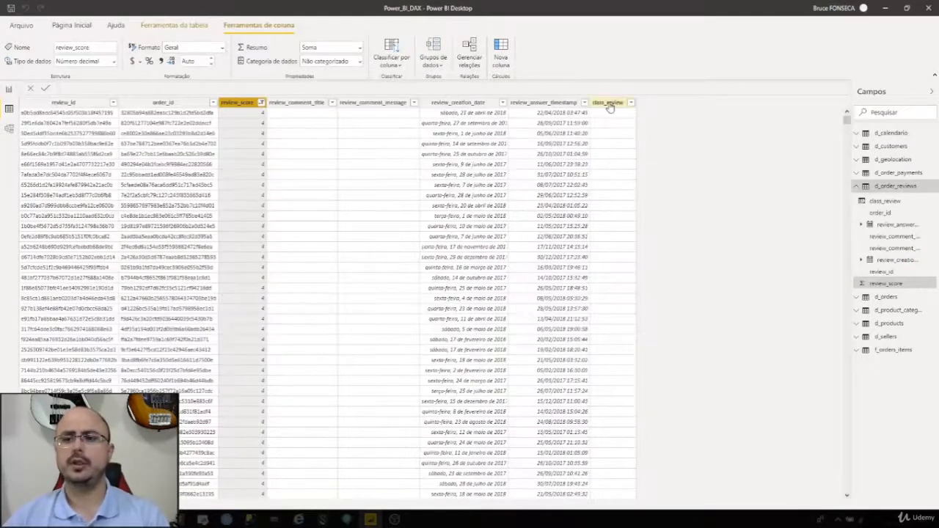
# Step: Reopen the class_review formula after "Ruim" and begin a nested IF on a new indented line as its false result
pyautogui.click(608, 103)
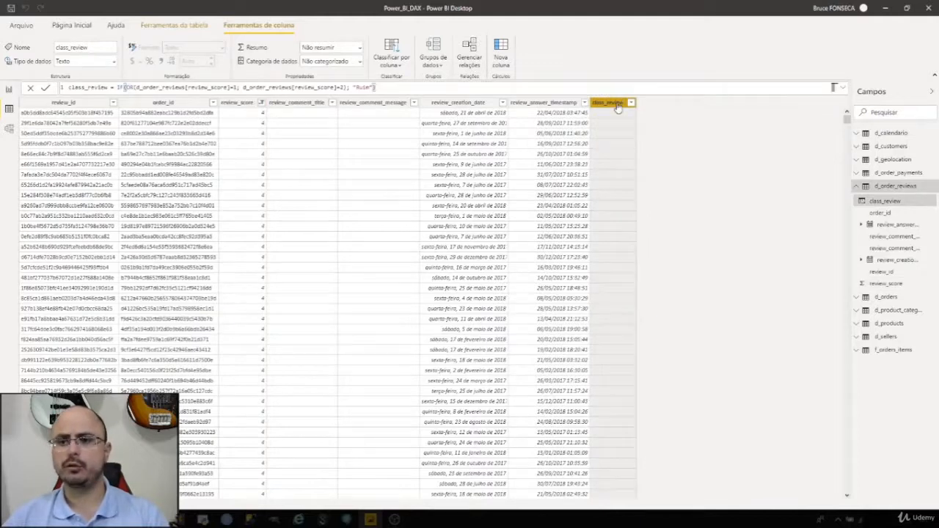
pyautogui.click(405, 87)
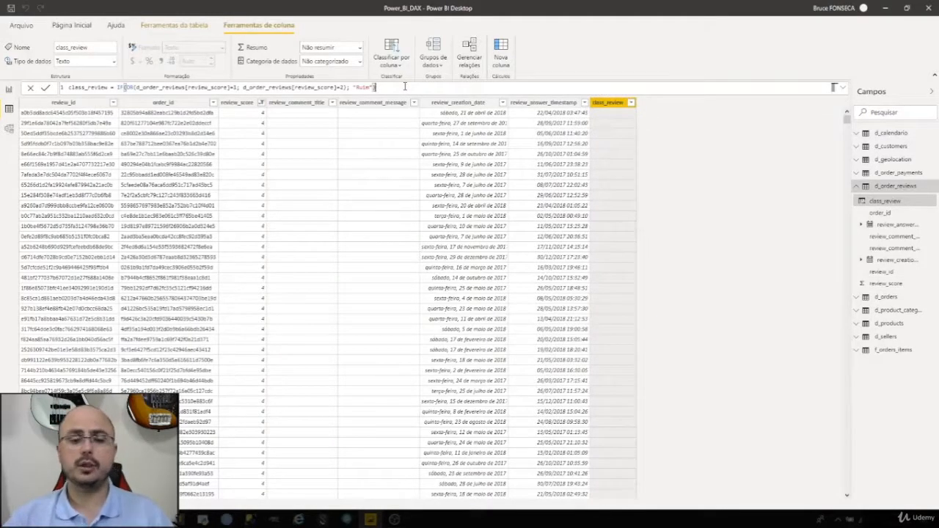
pyautogui.press('BackSpace')
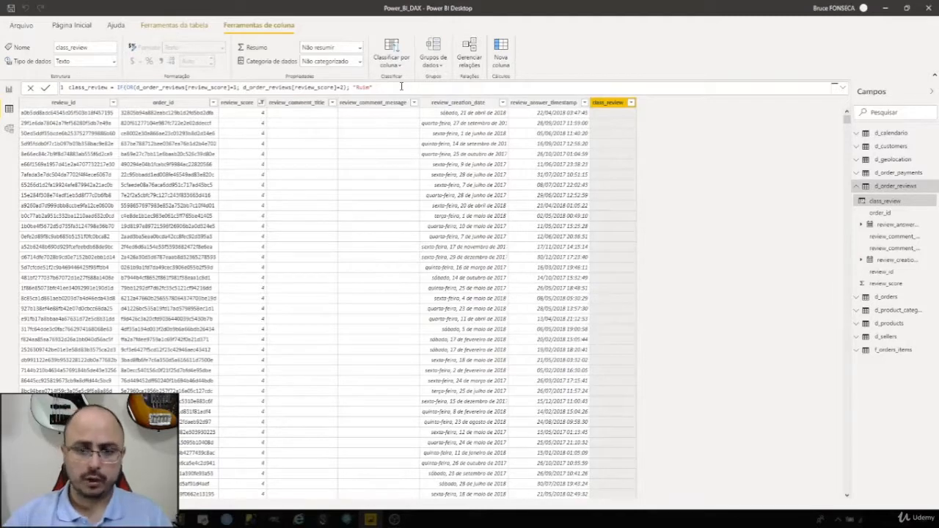
pyautogui.write(')')
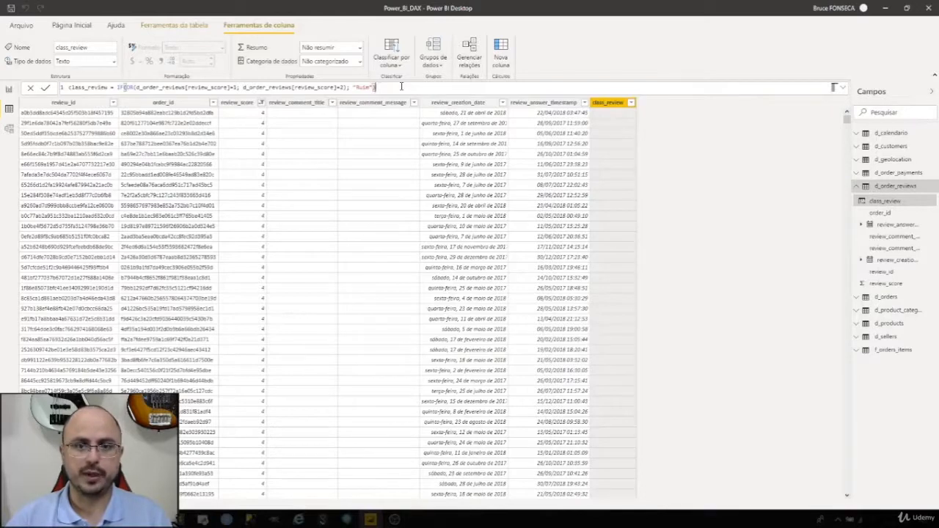
pyautogui.press('BackSpace')
pyautogui.write(';')
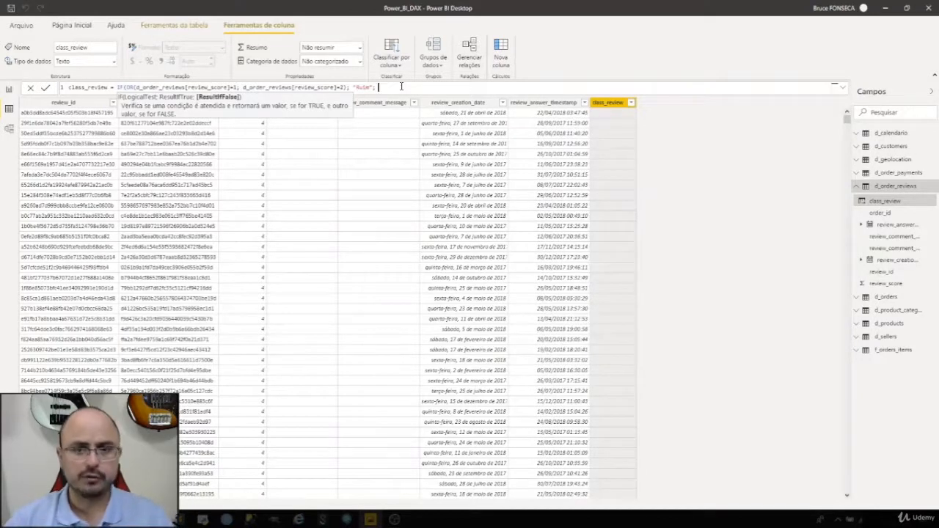
pyautogui.hotkey('shift', 'Return')
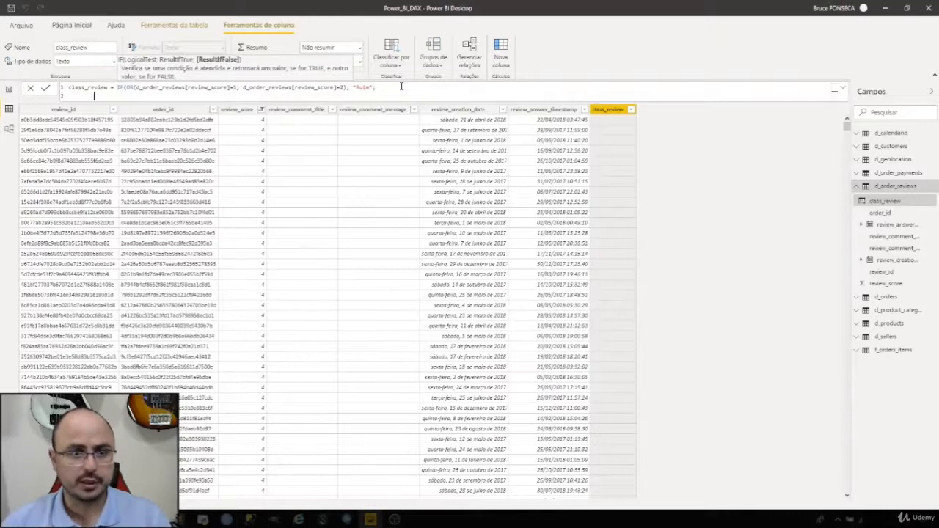
pyautogui.press('Tab')
pyautogui.press('Tab')
pyautogui.press('Tab')
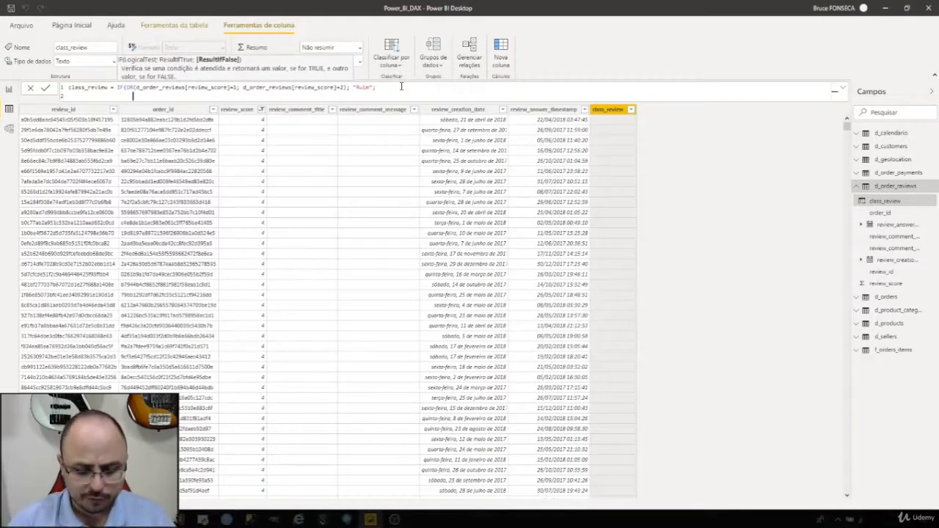
pyautogui.write('IF')
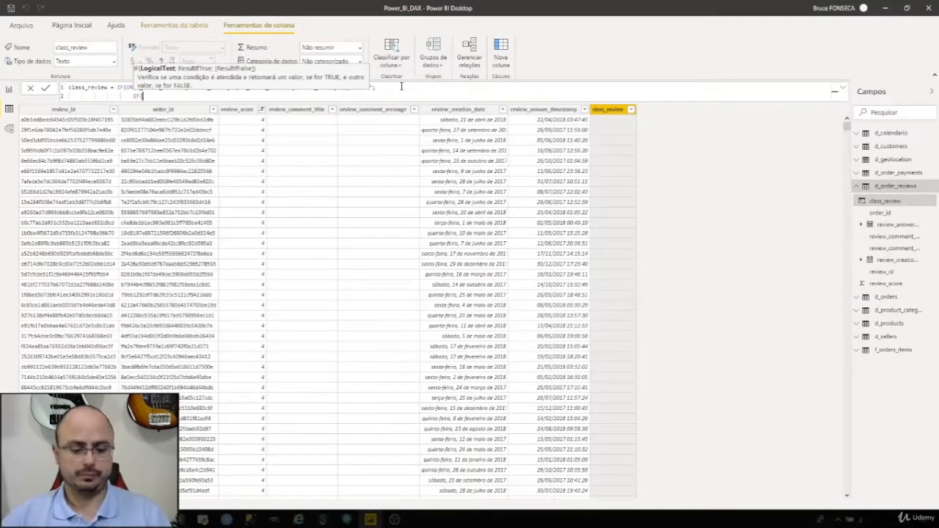
pyautogui.write('(')
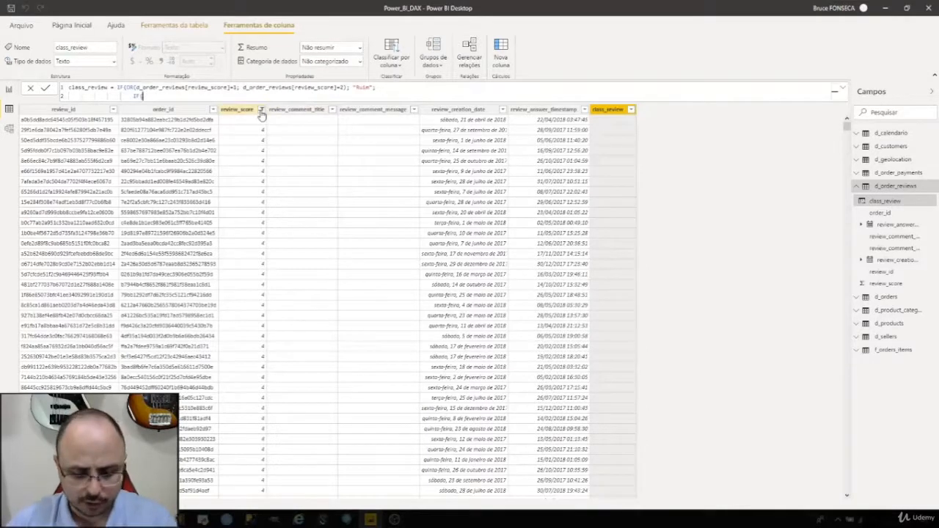
# Step: Enter the nested IF's test as d_order_reviews[review_score] IN {3; 4}
pyautogui.write('score')
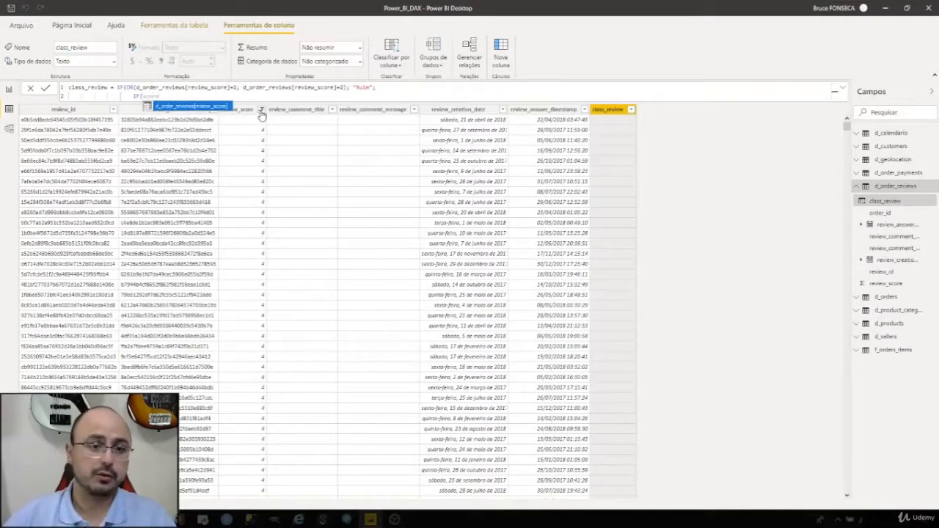
pyautogui.press('Tab')
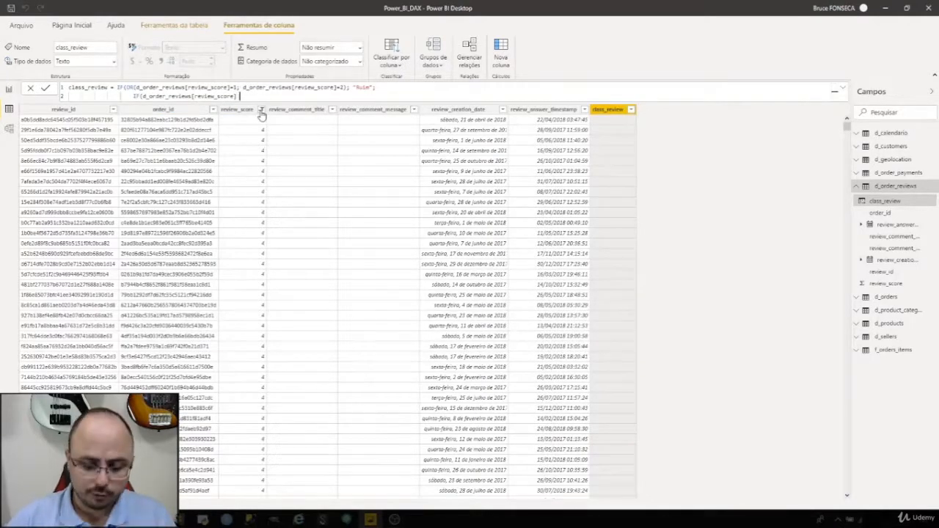
pyautogui.write('IN')
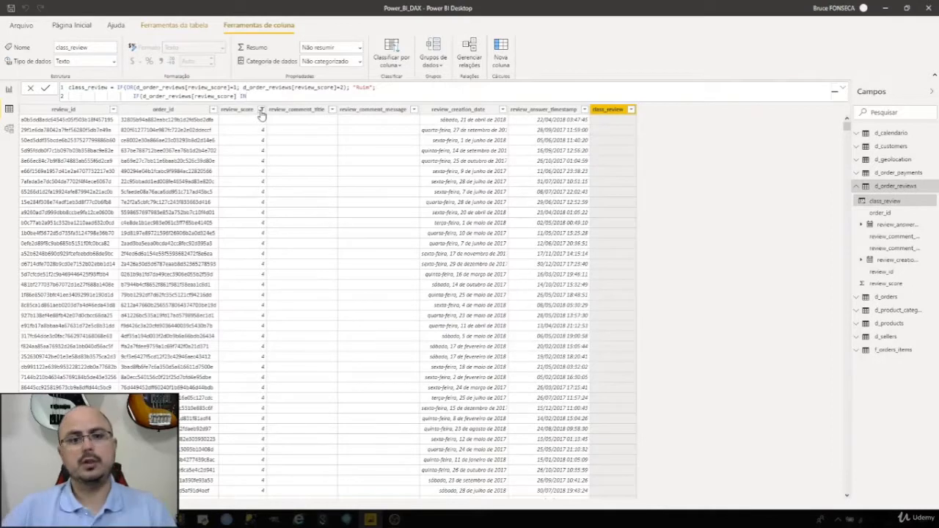
pyautogui.moveTo(249, 97); pyautogui.dragTo(174, 98)
pyautogui.click(259, 98)
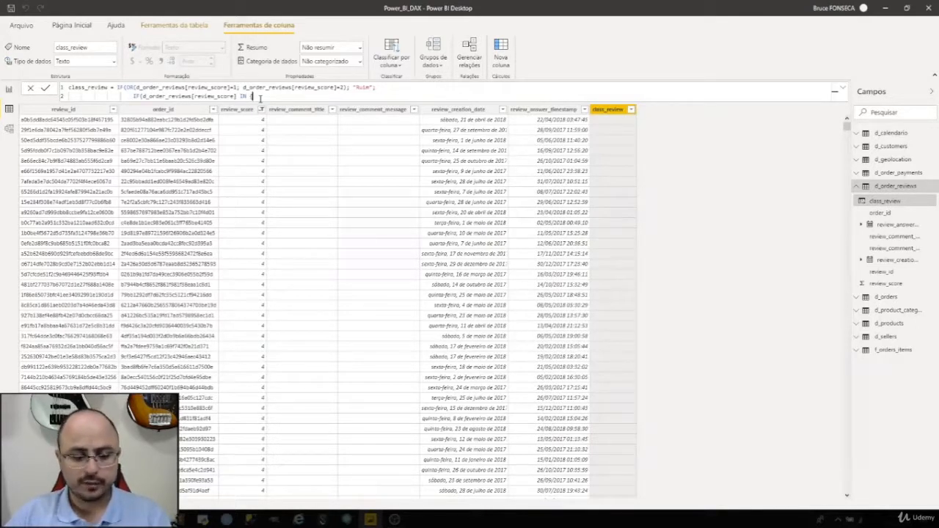
pyautogui.write('3')
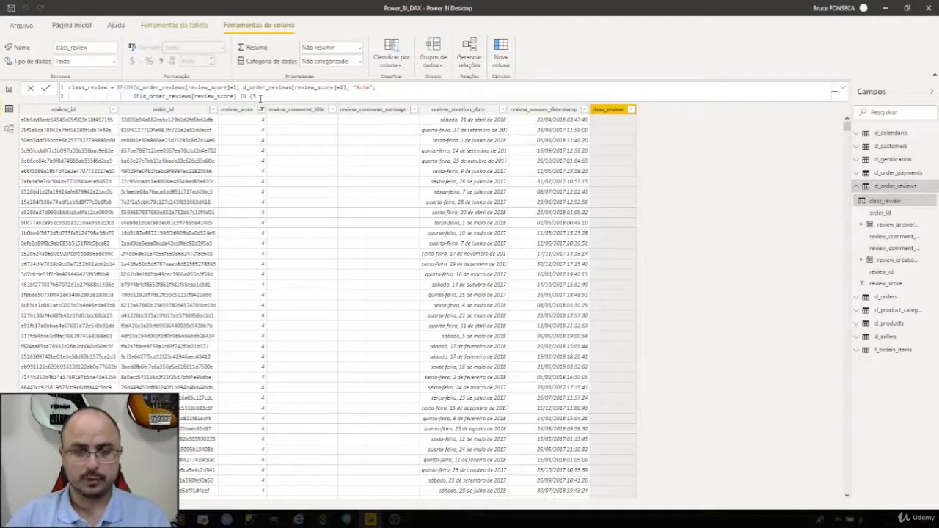
pyautogui.write(',')
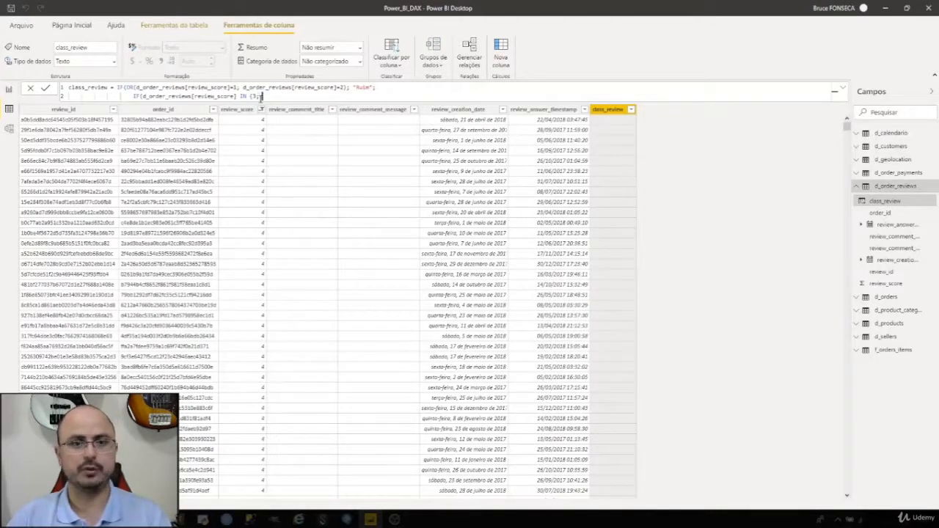
pyautogui.write('4')
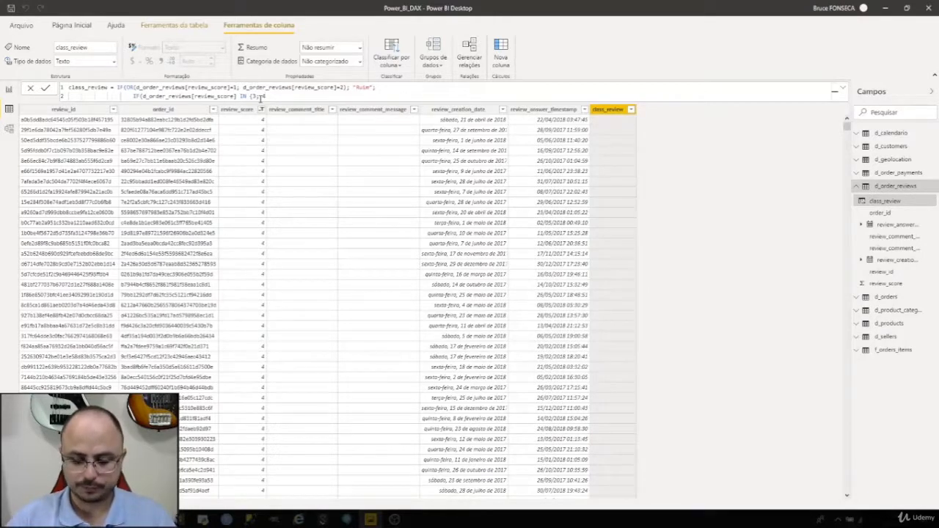
pyautogui.write('}')
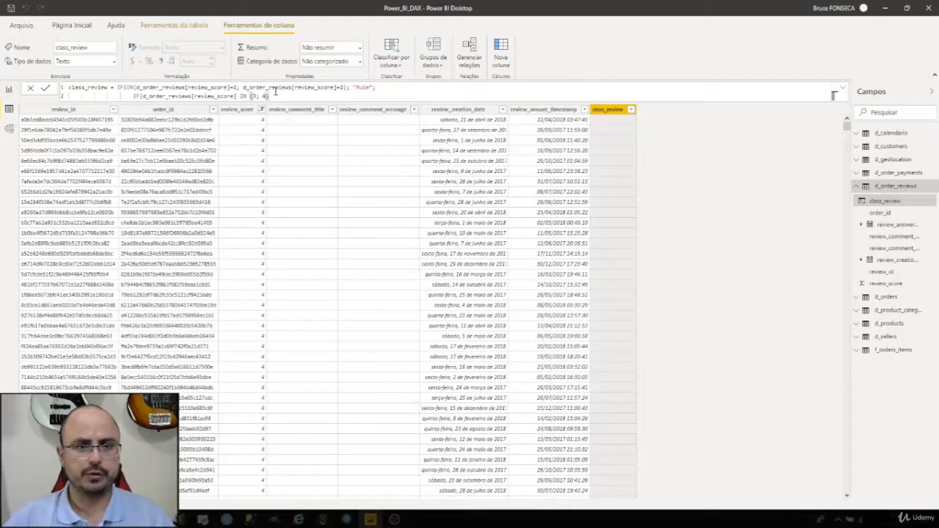
# Step: Return "Bom" when the nested test is true, close both IF functions, and commit the class_review column
pyautogui.write('; ')
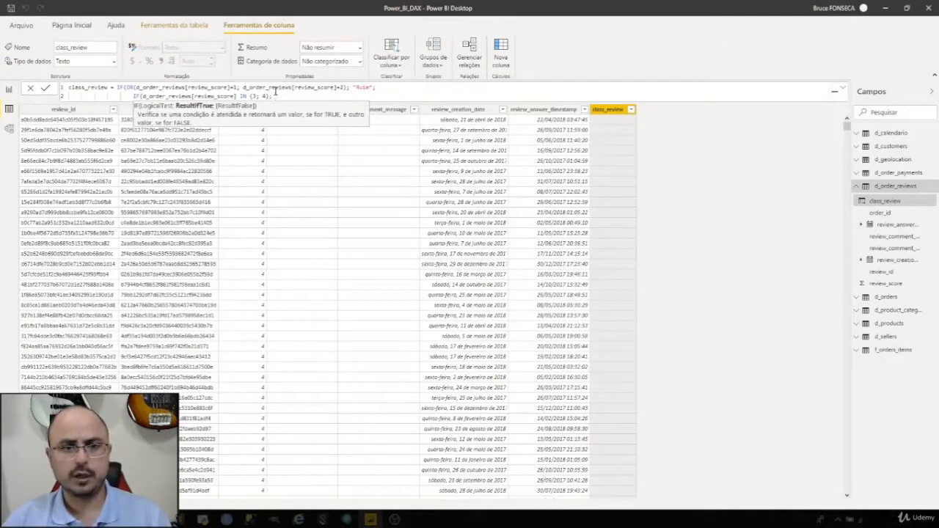
pyautogui.write('"')
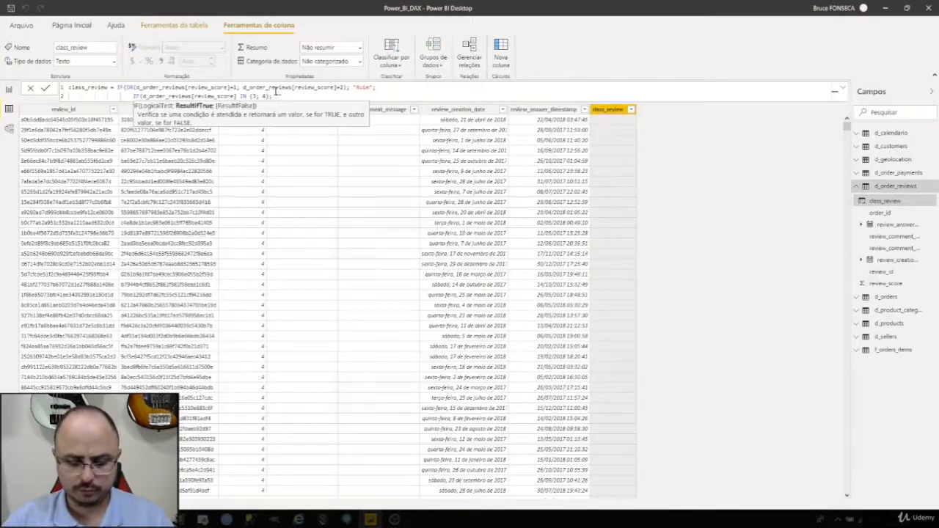
pyautogui.write('Bom')
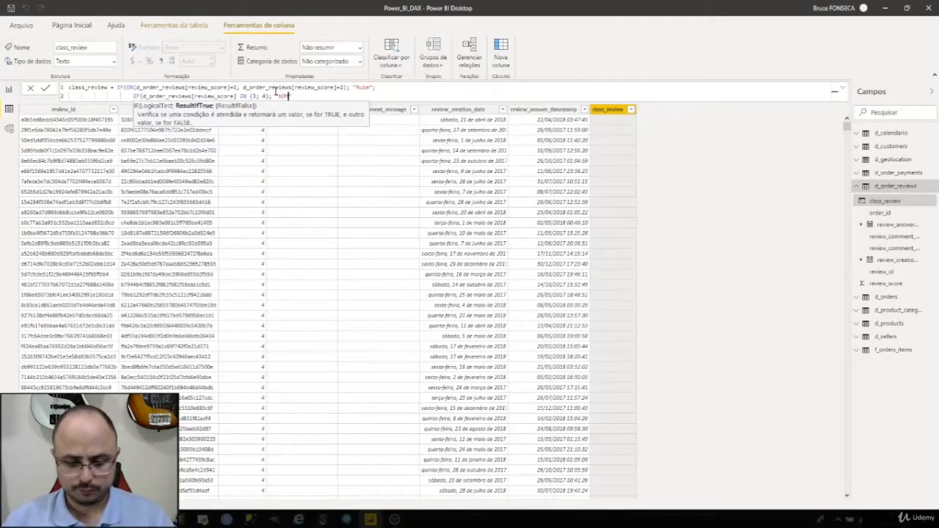
pyautogui.press('BackSpace')
pyautogui.press('BackSpace')
pyautogui.press('BackSpace')
pyautogui.write('Bom')
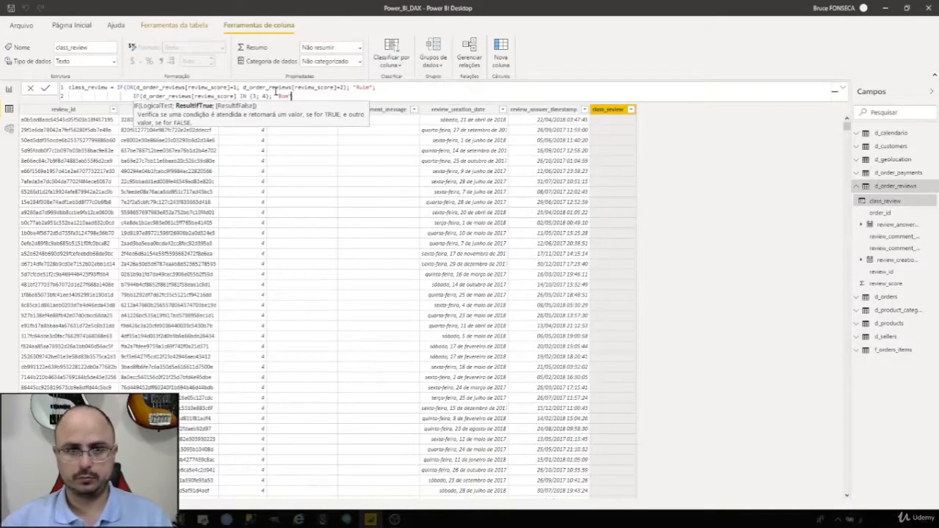
pyautogui.click(278, 95)
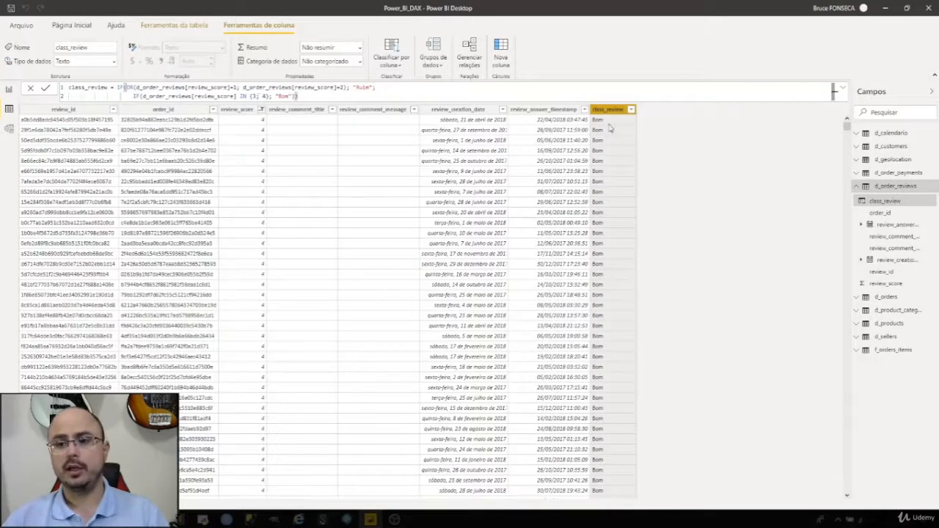
# Step: Check which scores review_score is filtered to and examine the distinct values in the class_review column
pyautogui.click(262, 109)
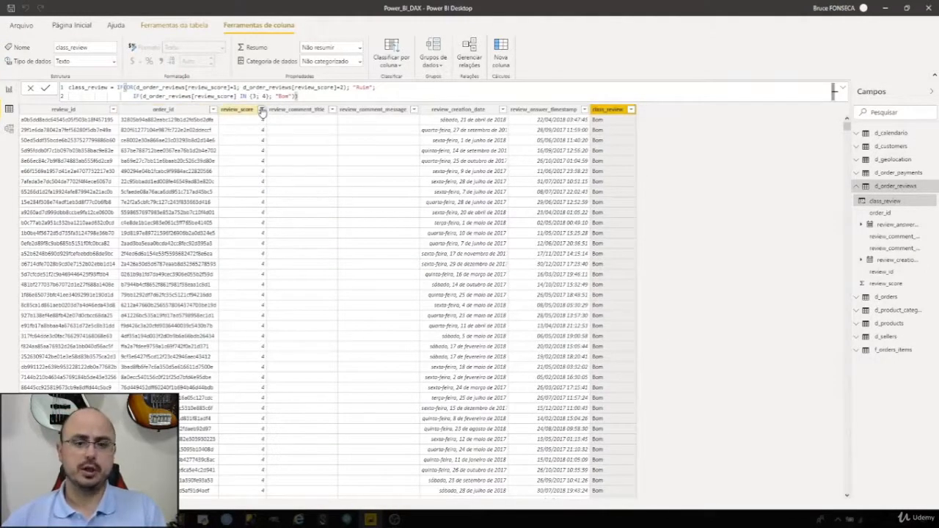
pyautogui.click(281, 228)
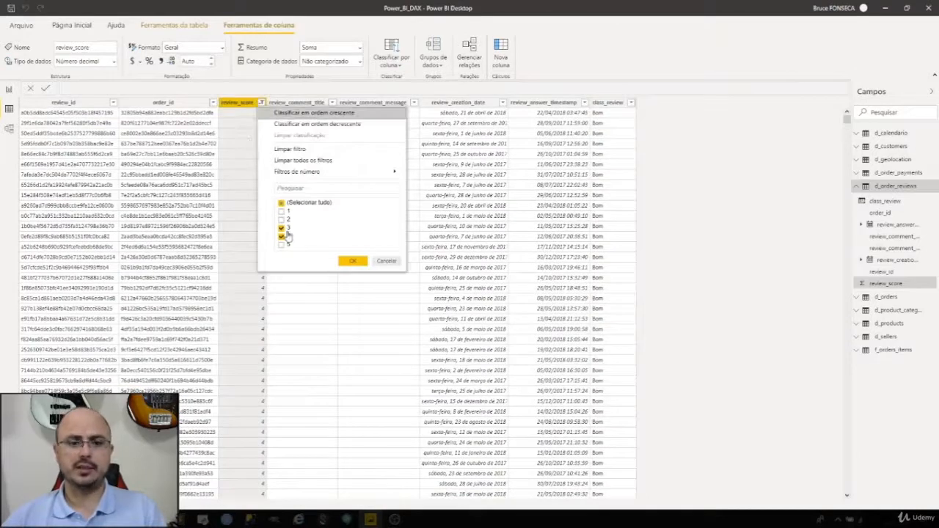
pyautogui.click(620, 150)
pyautogui.click(624, 105)
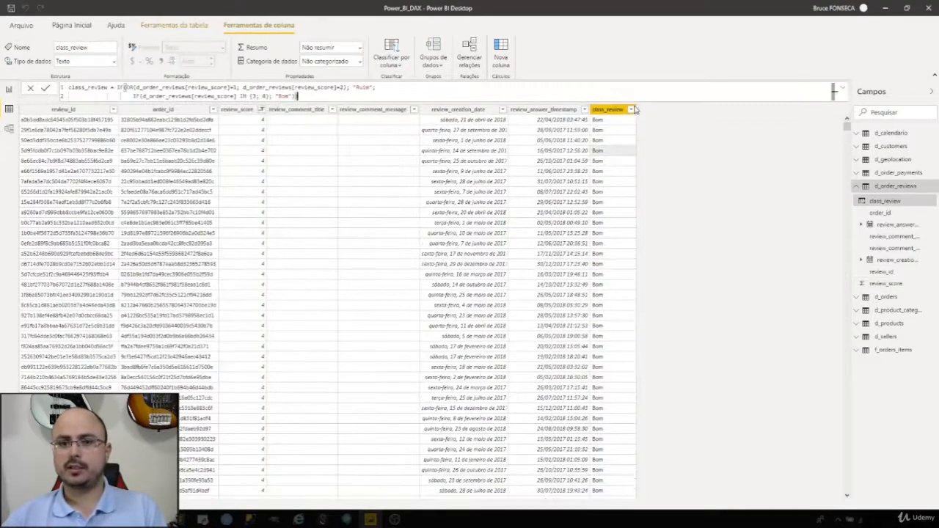
pyautogui.click(631, 109)
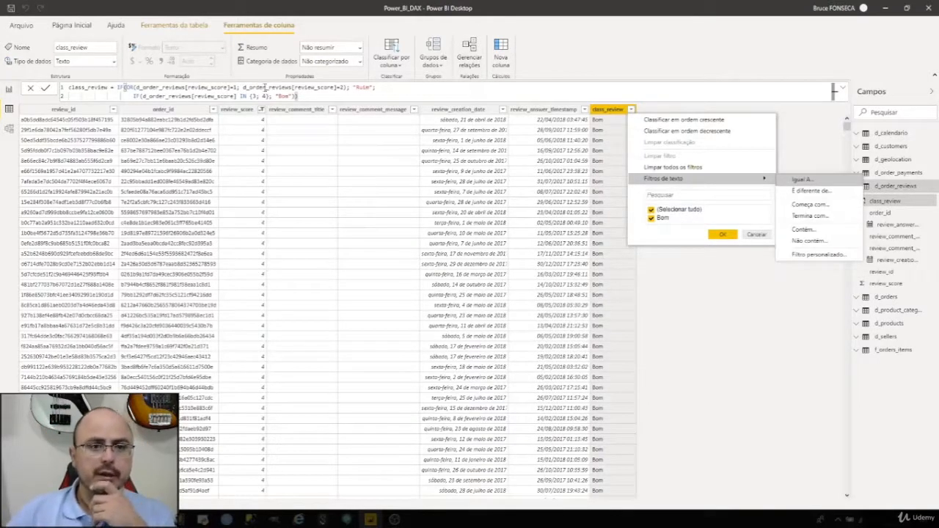
pyautogui.click(158, 89)
# Step: Filter review_score to only 5 and open the class_review formula for editing
pyautogui.click(260, 110)
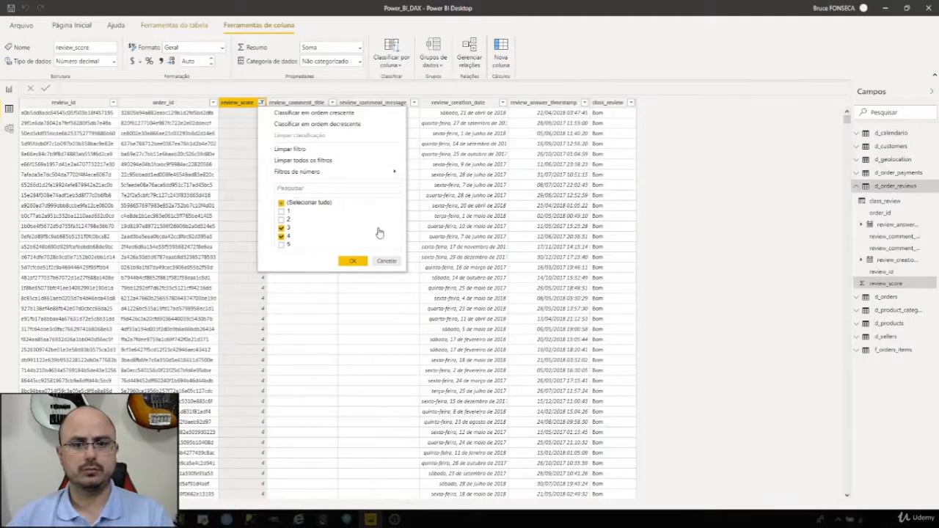
pyautogui.click(281, 203)
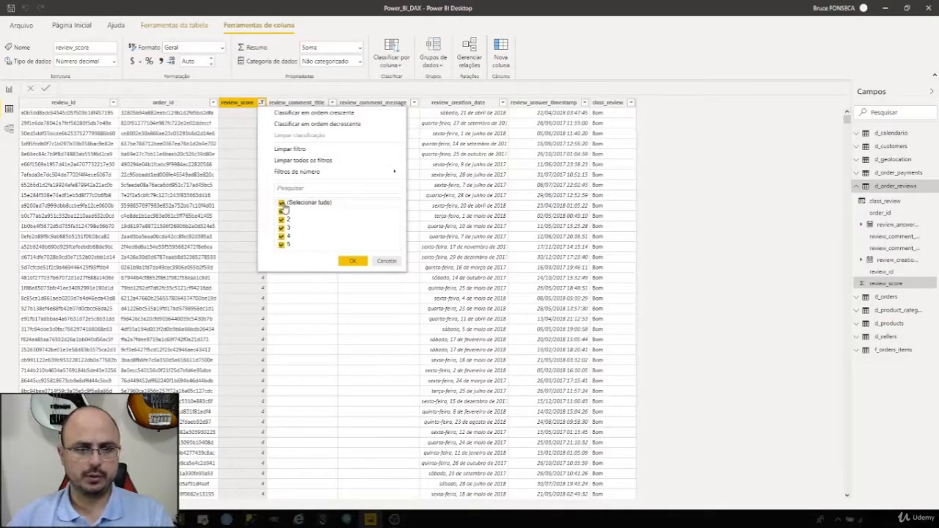
pyautogui.click(281, 244)
pyautogui.click(352, 261)
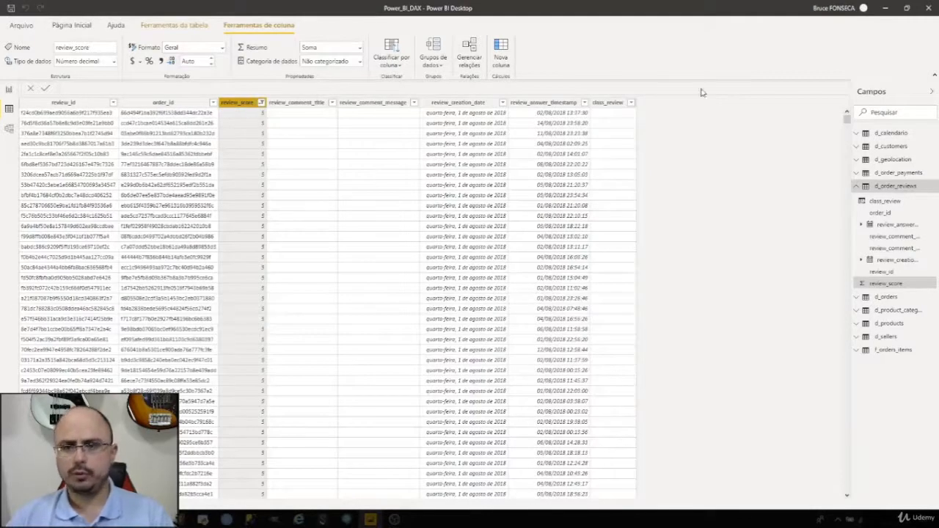
pyautogui.click(608, 104)
pyautogui.click(835, 91)
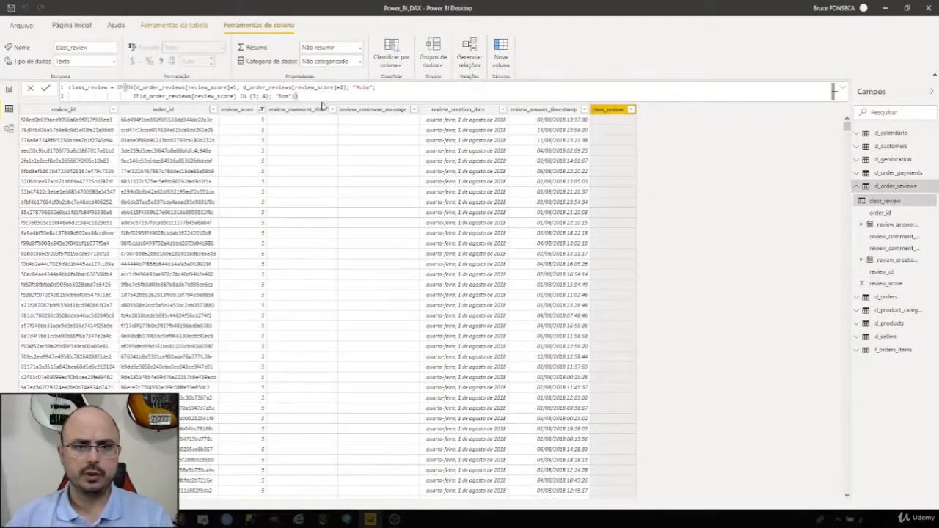
# Step: Add "Excelente" as the nested IF's false result, close both IF functions, and commit the class_review formula
pyautogui.click(317, 96)
pyautogui.press('BackSpace')
pyautogui.press('BackSpace')
pyautogui.write(';')
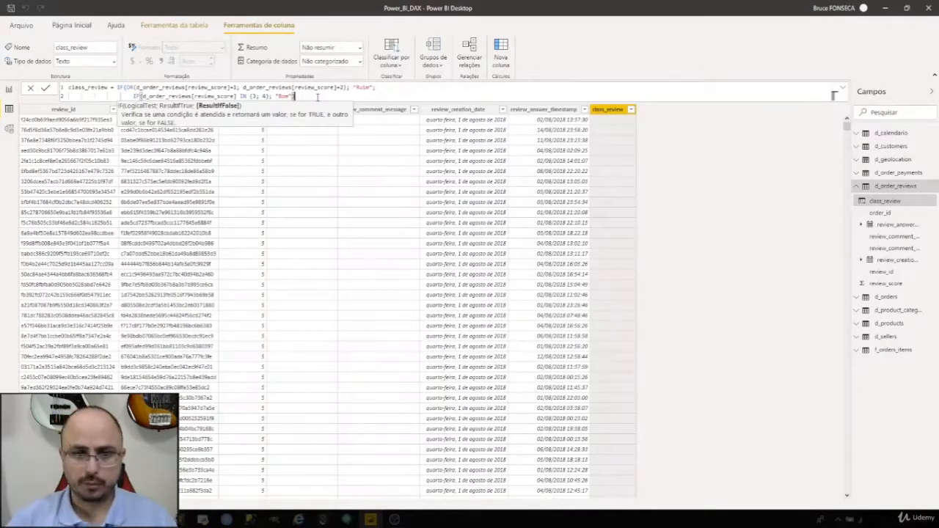
pyautogui.press('BackSpace')
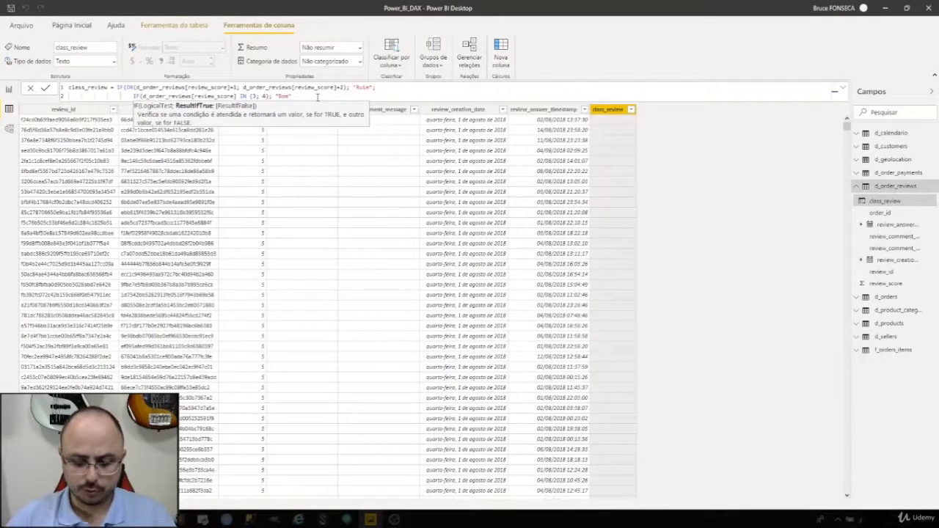
pyautogui.write('; "')
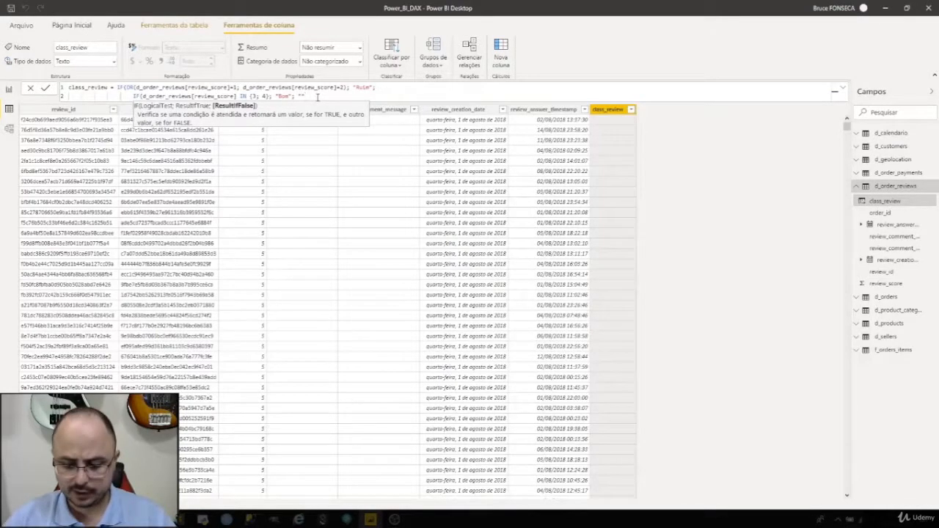
pyautogui.write('Excelente')
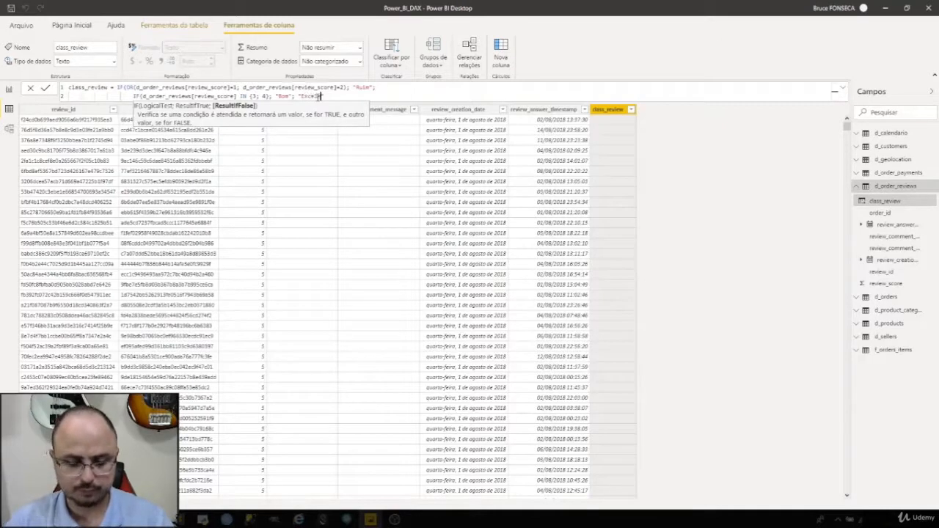
pyautogui.write('")')
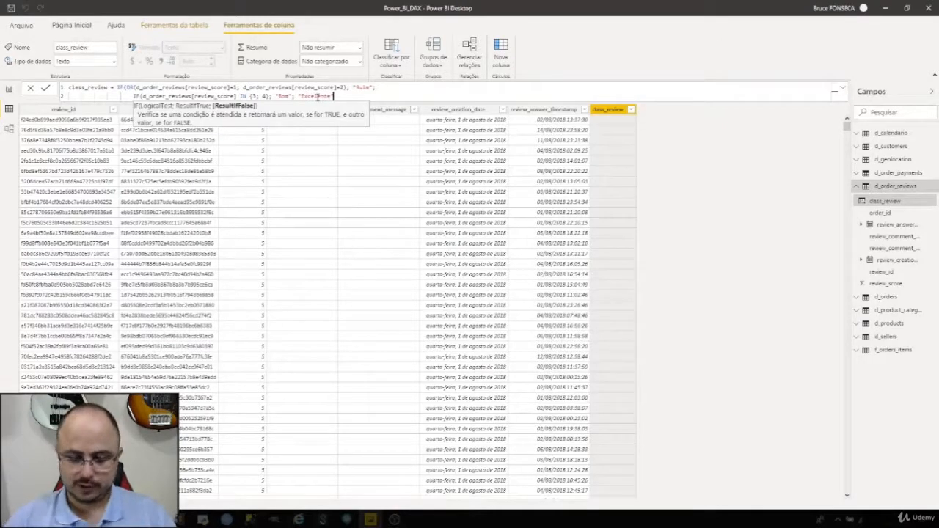
pyautogui.write(')')
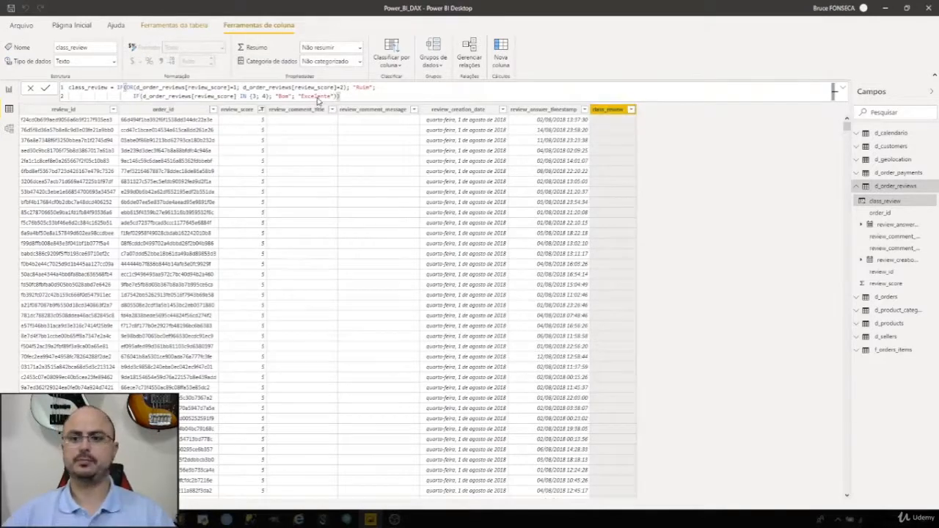
pyautogui.press('Return')
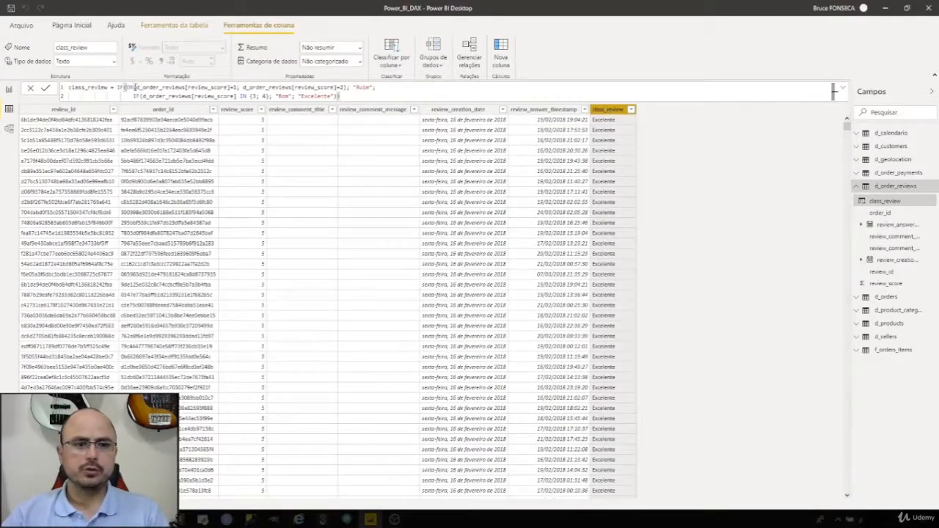
# Step: Review the OR condition, the nested IF with its IN test, and the "Bom" result in the class_review formula
pyautogui.moveTo(127, 87); pyautogui.dragTo(207, 87)
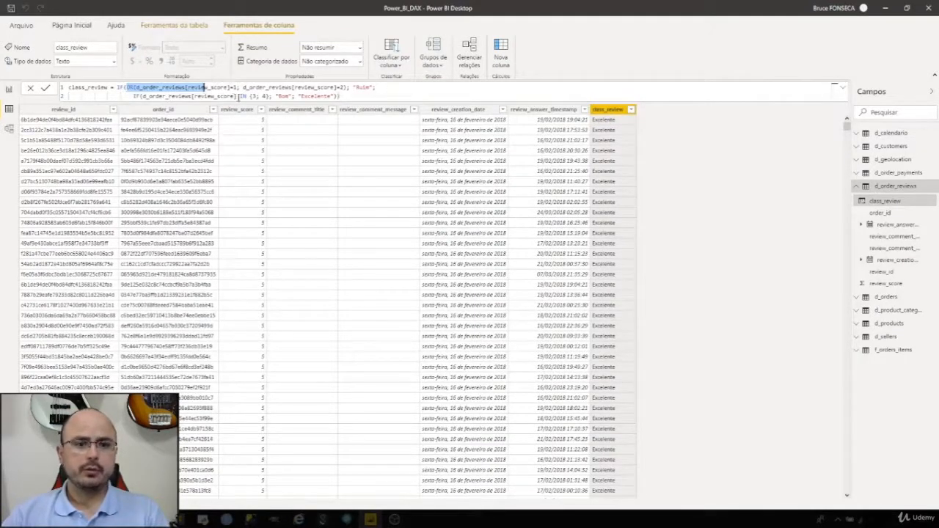
pyautogui.doubleClick(242, 96)
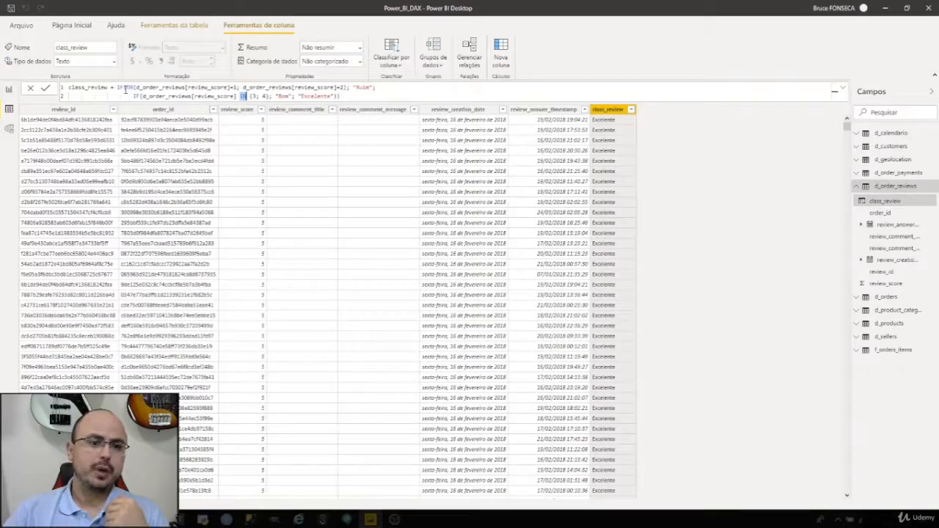
pyautogui.moveTo(125, 88); pyautogui.dragTo(344, 88)
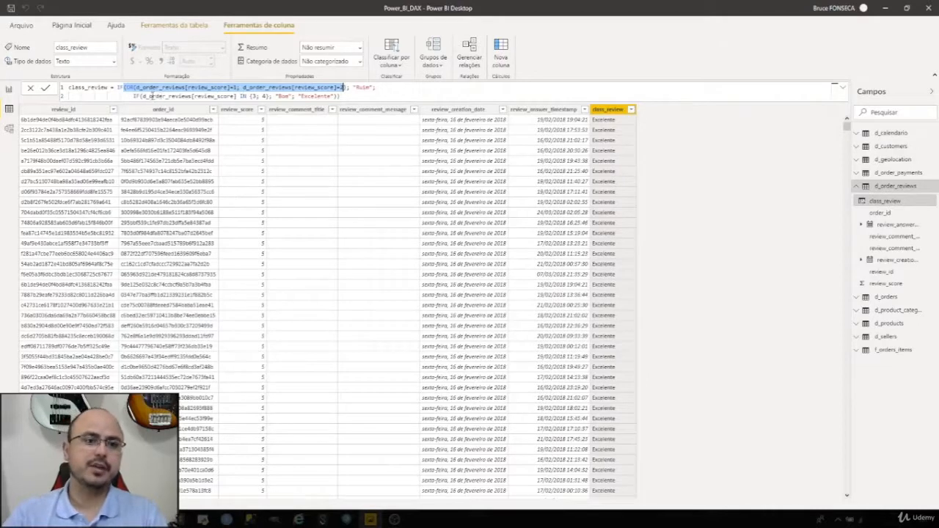
pyautogui.moveTo(140, 96); pyautogui.dragTo(334, 96)
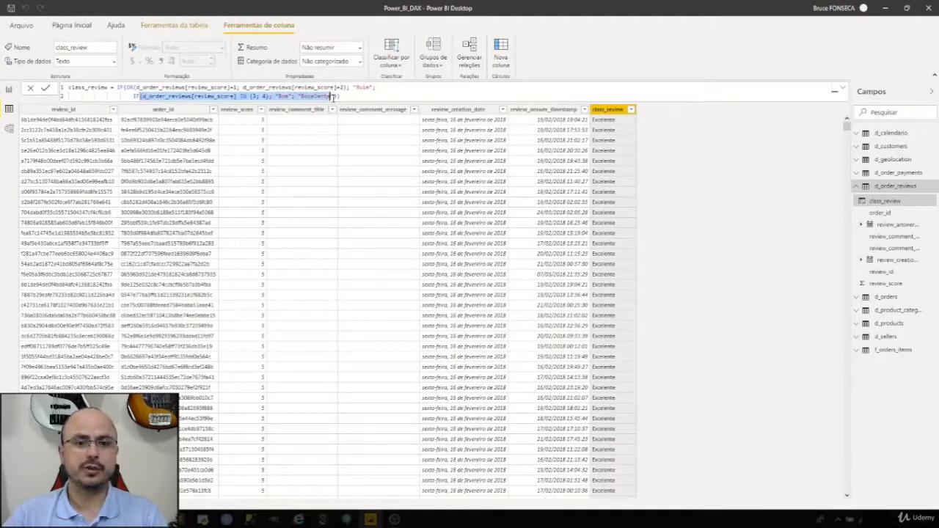
pyautogui.doubleClick(283, 96)
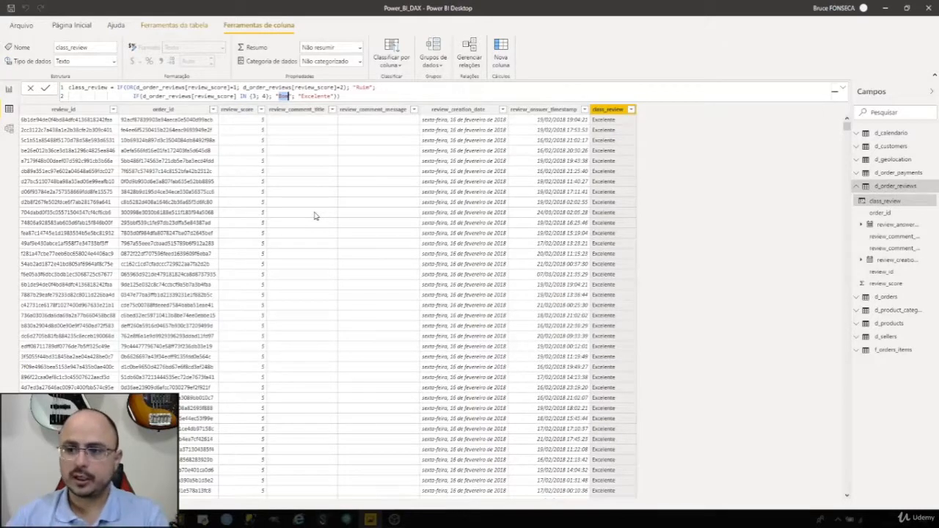
# Step: Add a calculated column to the d_geolocation table and name it capital/interior in its formula
pyautogui.click(890, 161)
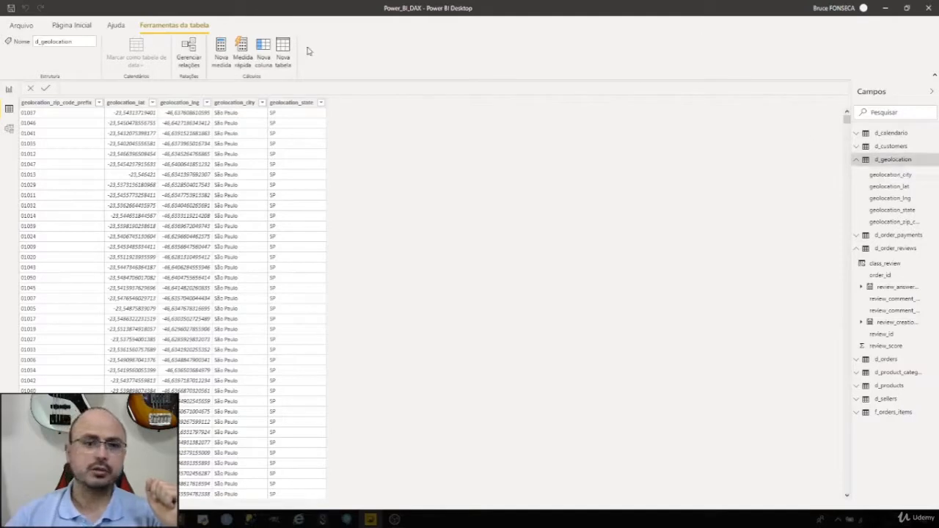
pyautogui.click(268, 48)
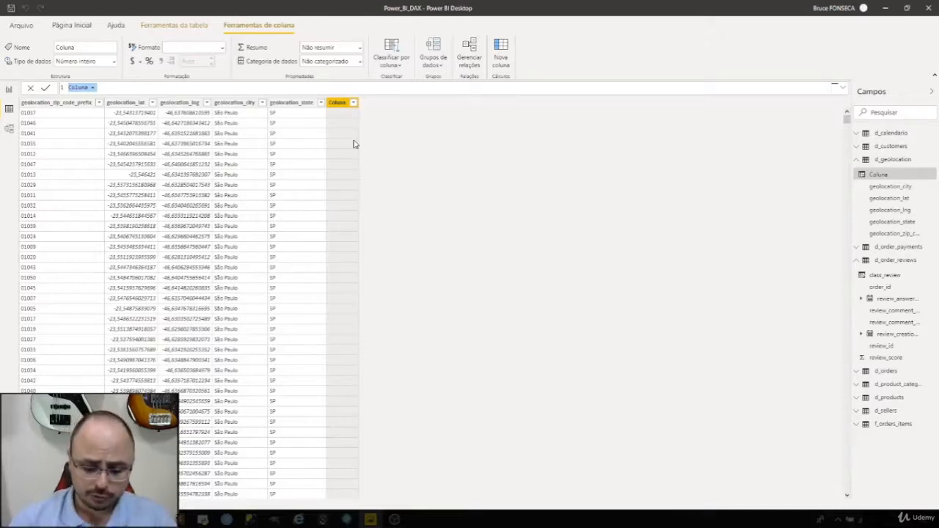
pyautogui.write('capital')
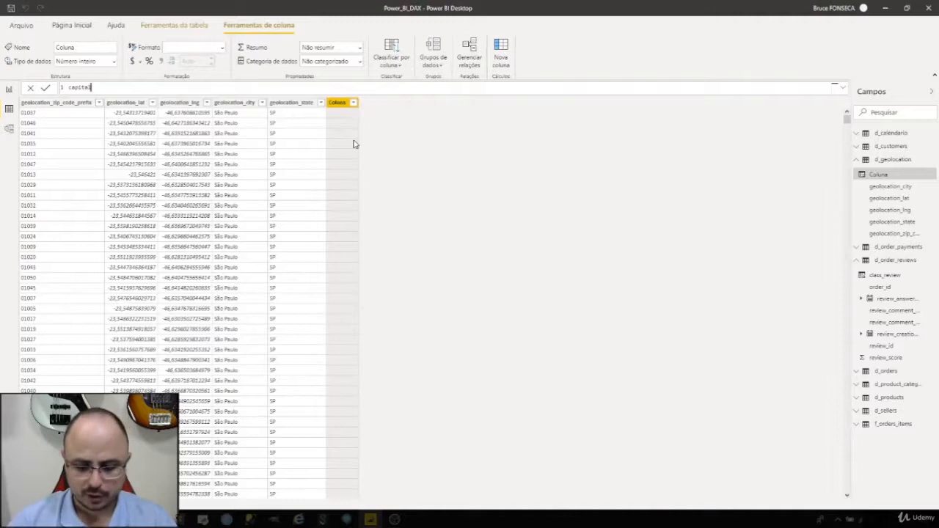
pyautogui.write('/inte')
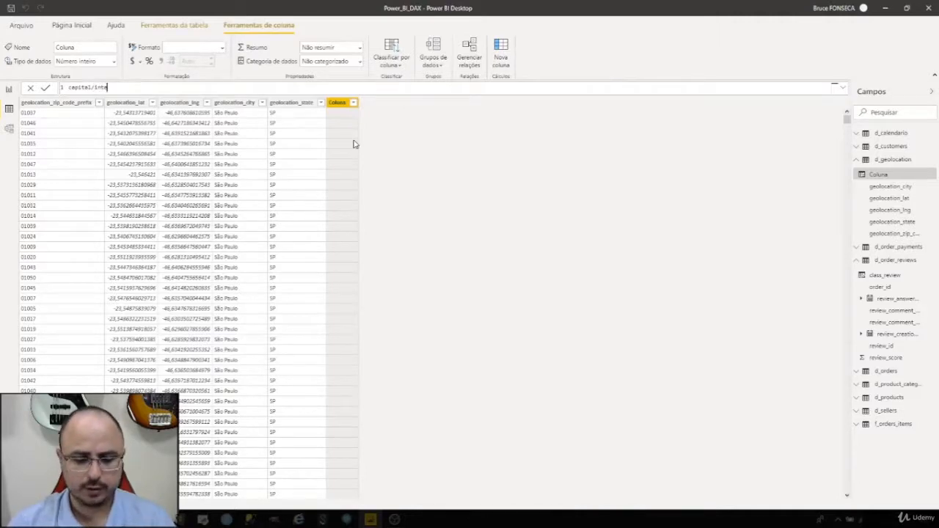
pyautogui.write('rior = ')
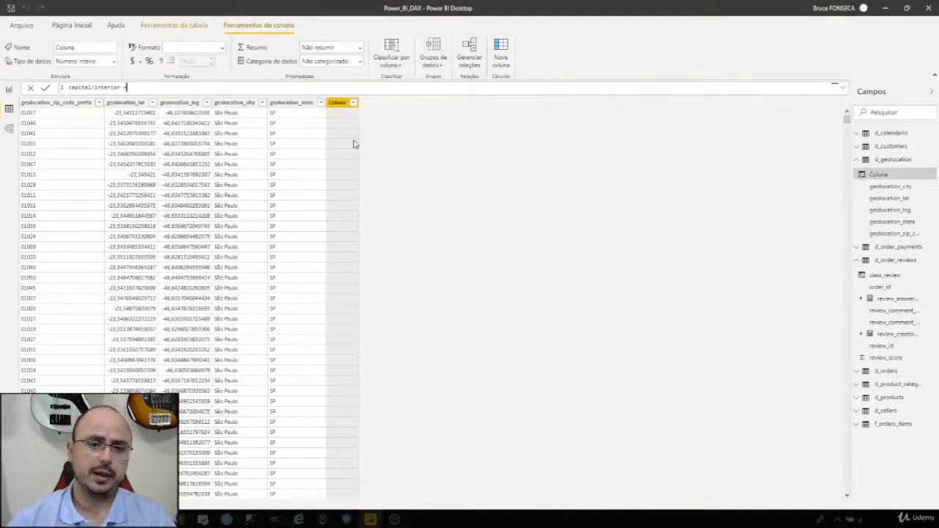
# Step: Start the capital/interior formula with IF(AND( and enter the first condition as d_geolocation[geolocation_city]= "São Paulo"
pyautogui.write('IF(')
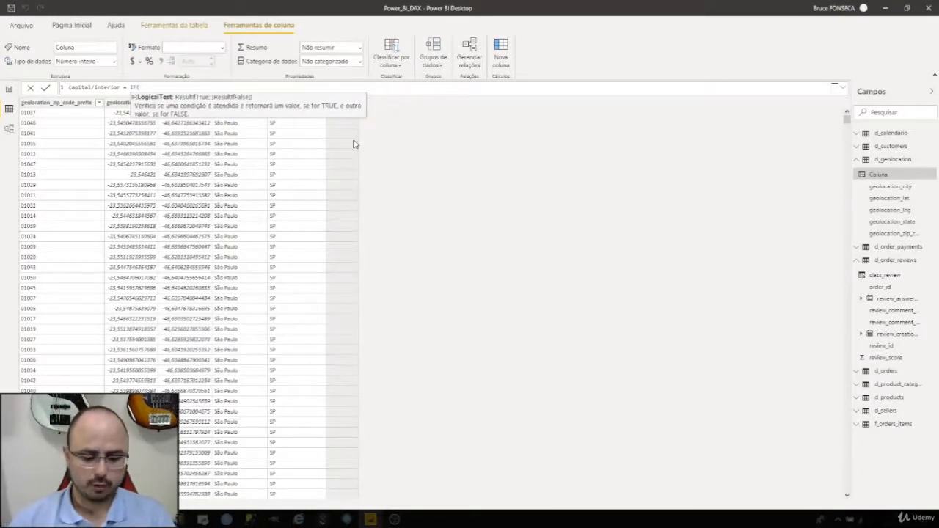
pyautogui.write('and')
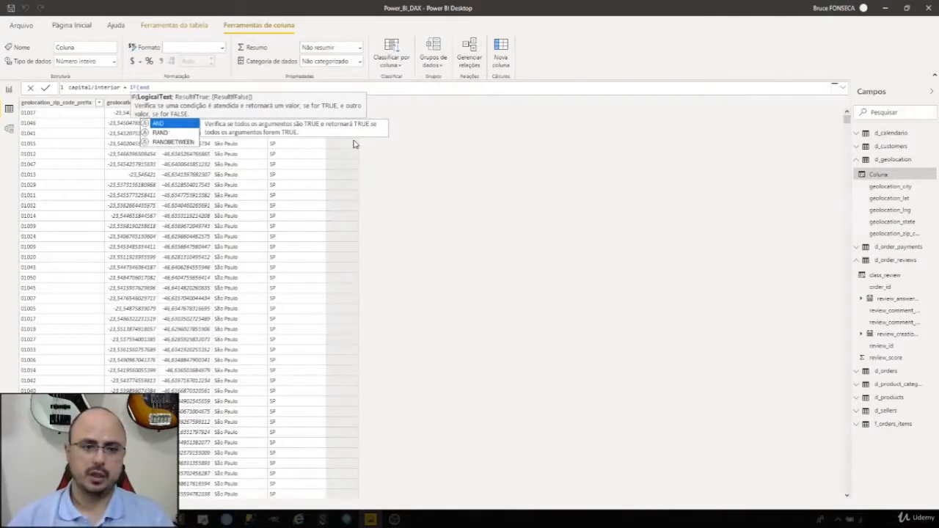
pyautogui.press('Tab')
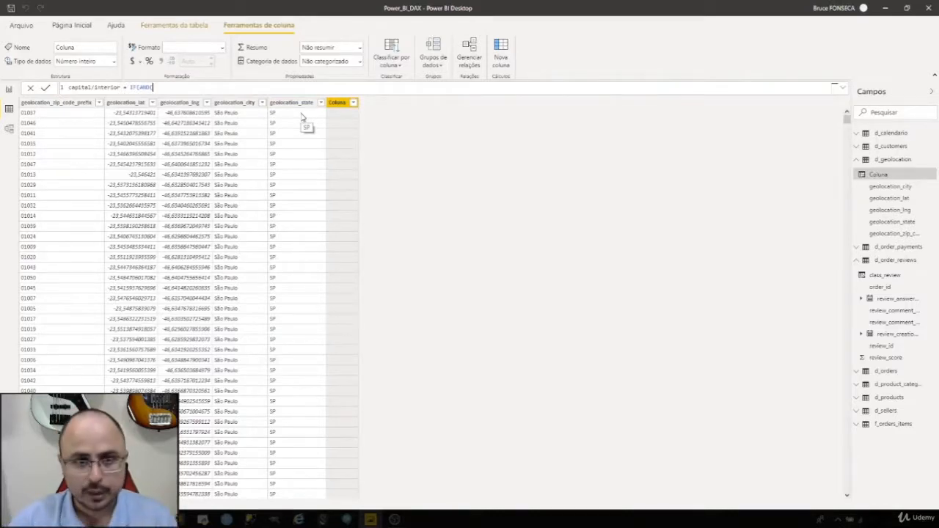
pyautogui.write('city')
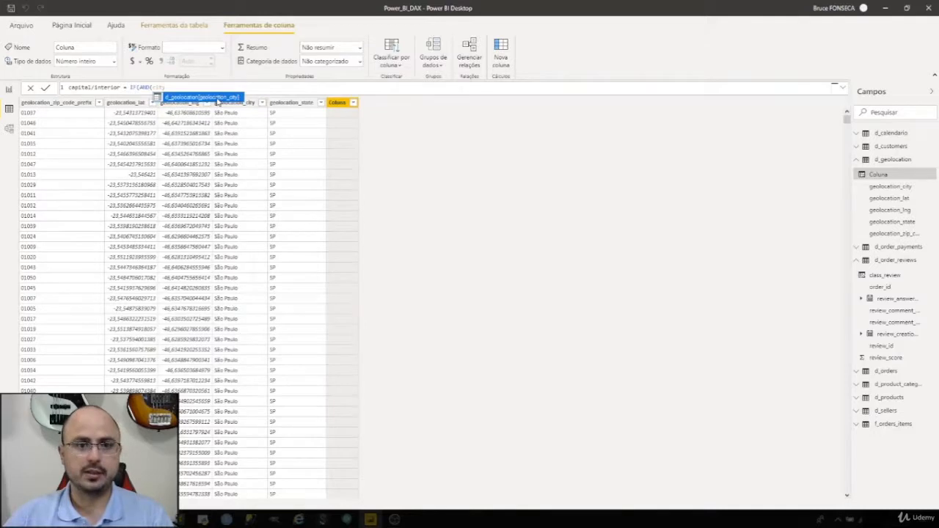
pyautogui.click(217, 101)
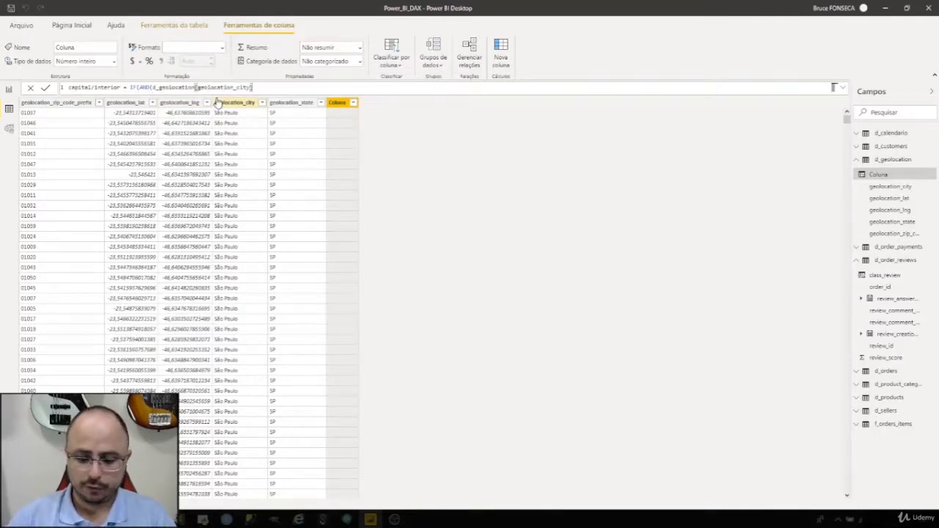
pyautogui.write('= ""')
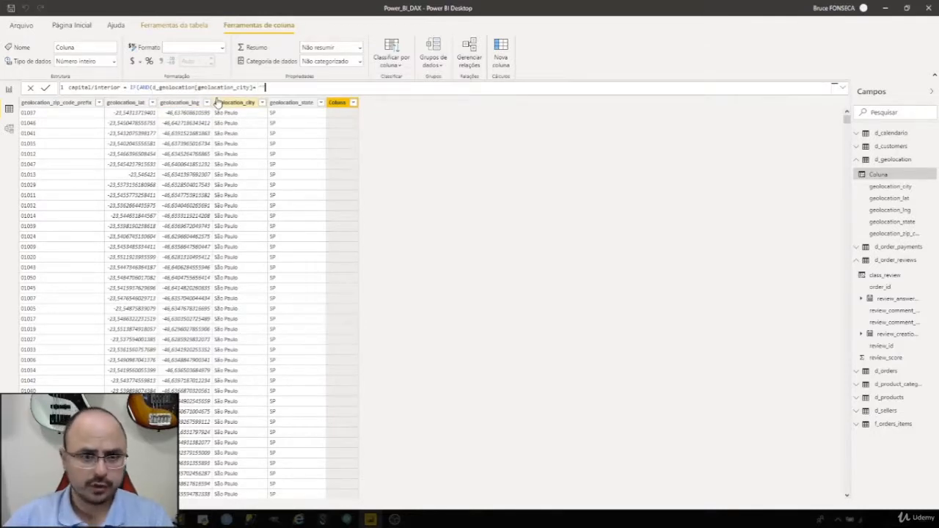
pyautogui.press('Left')
pyautogui.write('Sã')
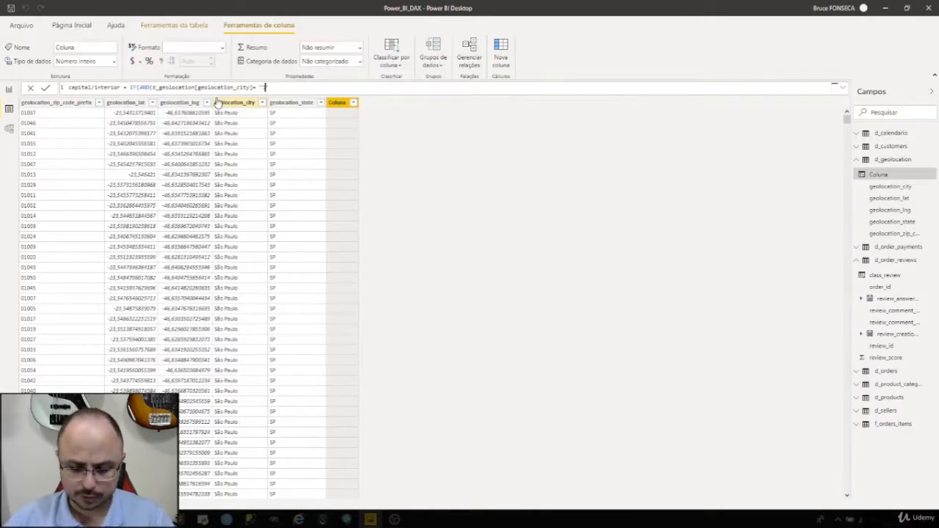
pyautogui.write('o P')
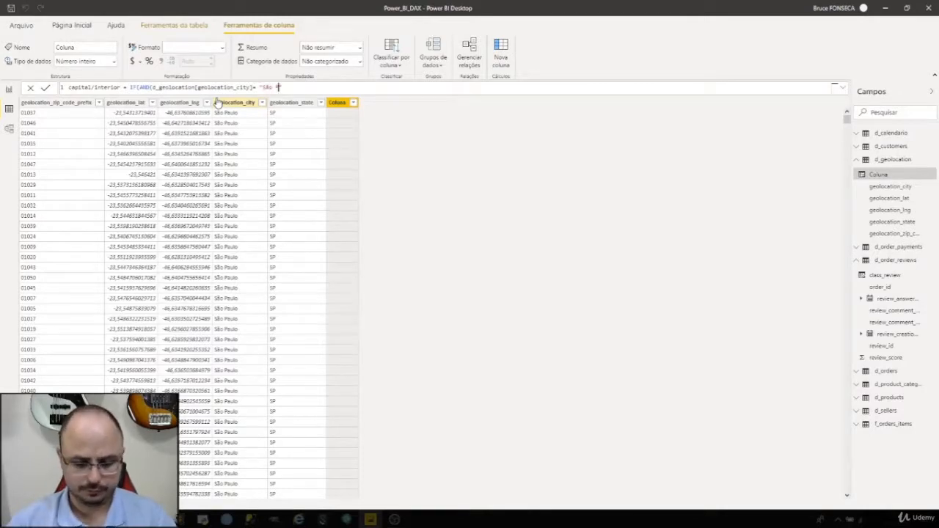
pyautogui.write('aulo')
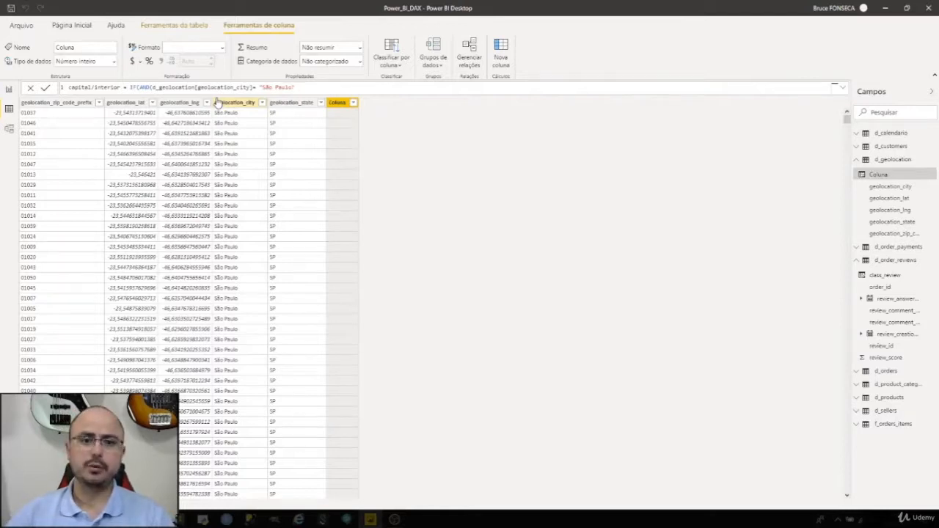
pyautogui.write('"')
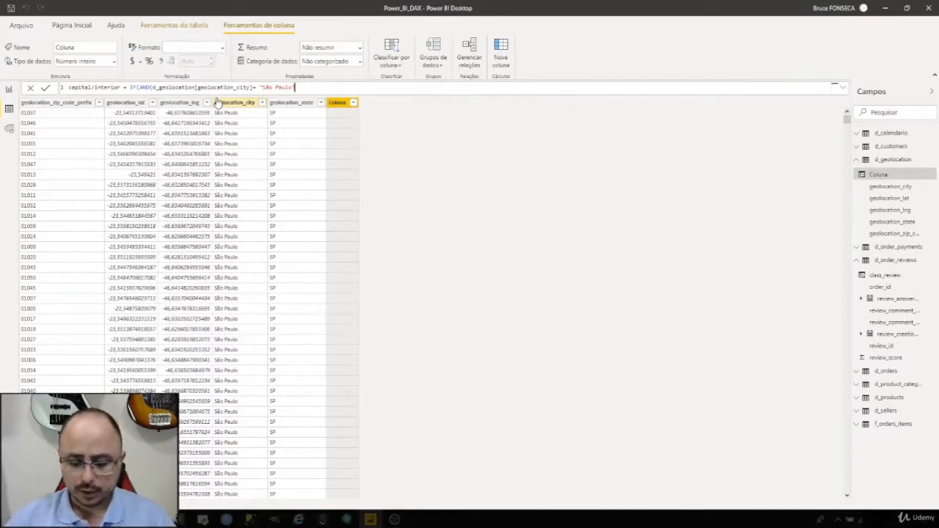
# Step: Enter the second AND condition as d_geolocation[geolocation_state] = "sp" and close the AND function
pyautogui.write('; ')
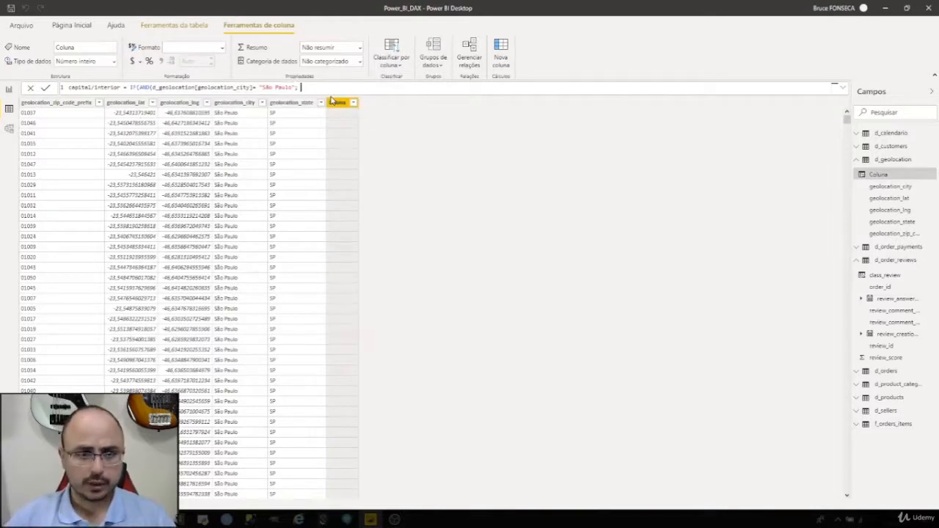
pyautogui.write('state')
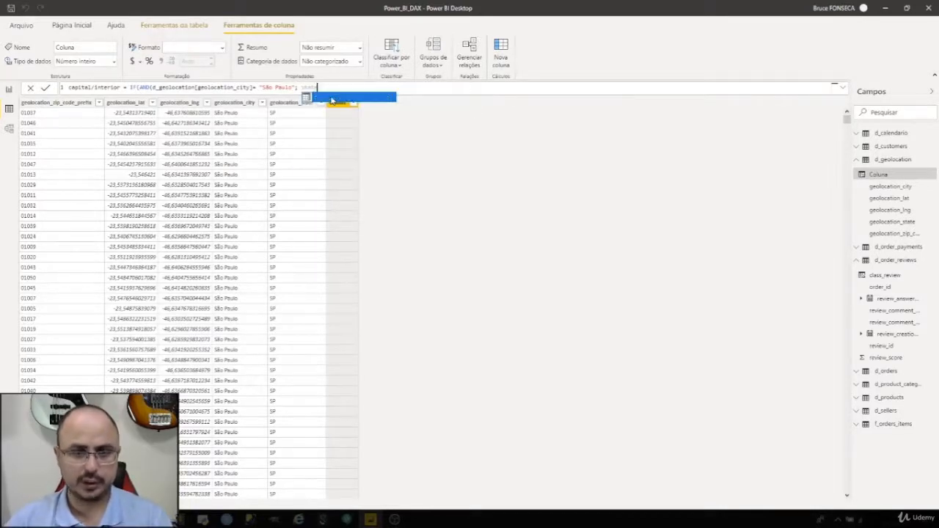
pyautogui.press('Tab')
pyautogui.write(')')
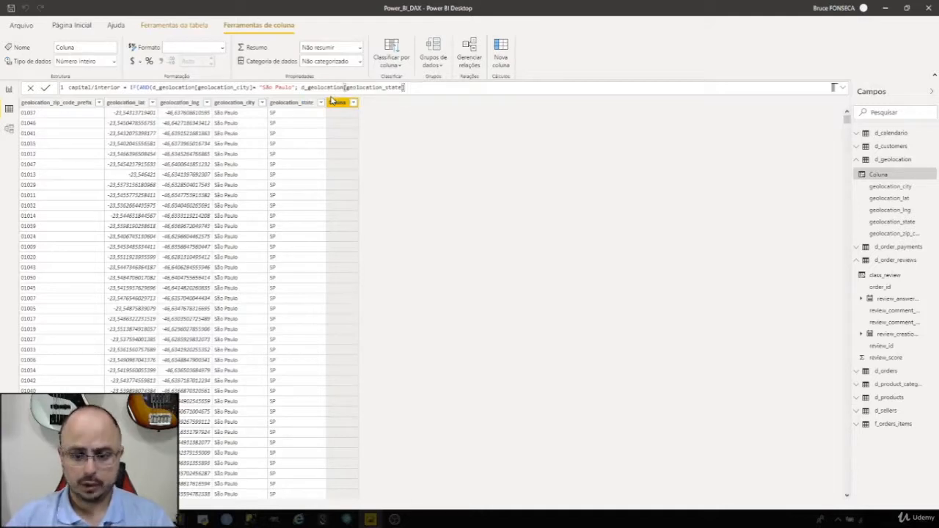
pyautogui.write(' = "')
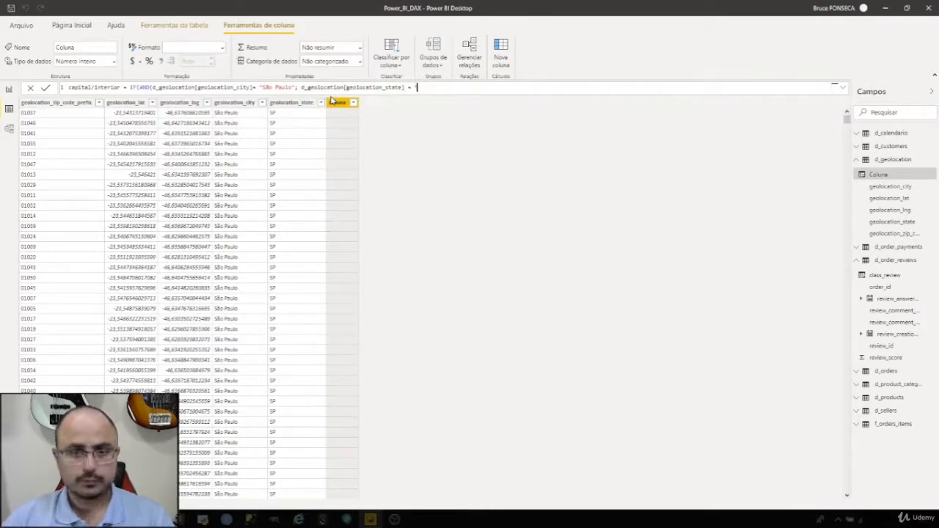
pyautogui.write('sp"')
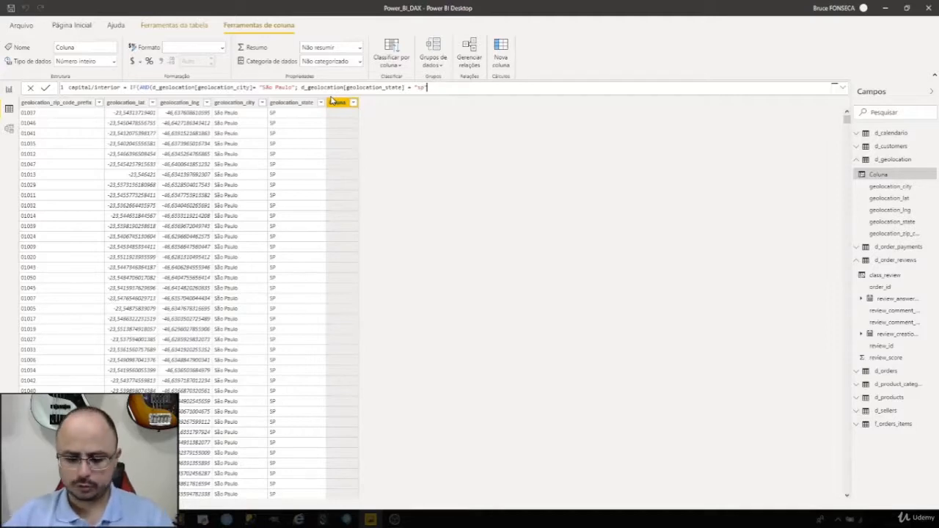
pyautogui.write(')')
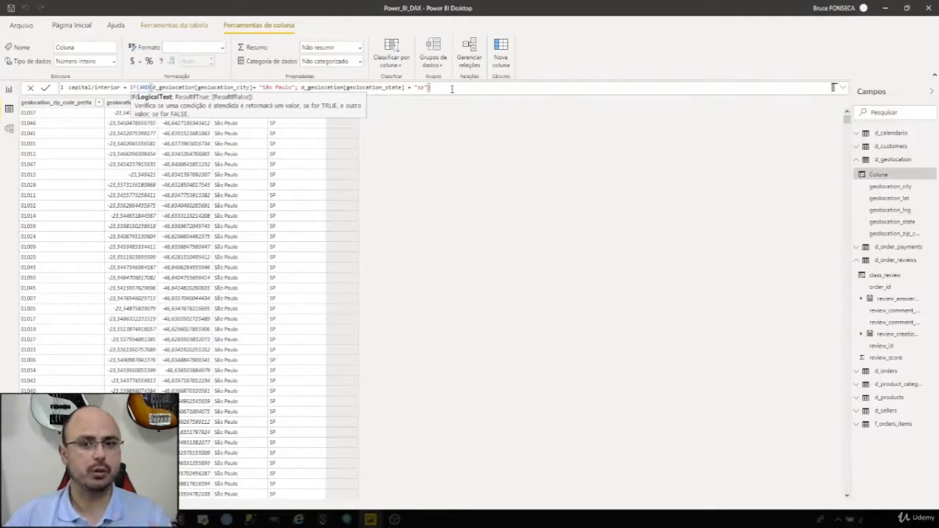
# Step: Complete the capital/interior formula with "Capital" as the true result and "Interior" as the false result, close the IF, and commit it
pyautogui.write(';')
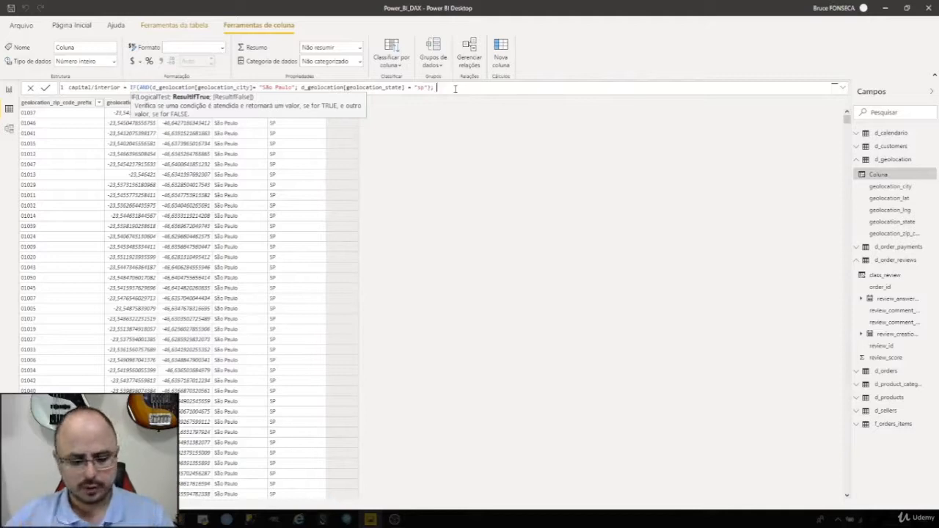
pyautogui.write(' ""')
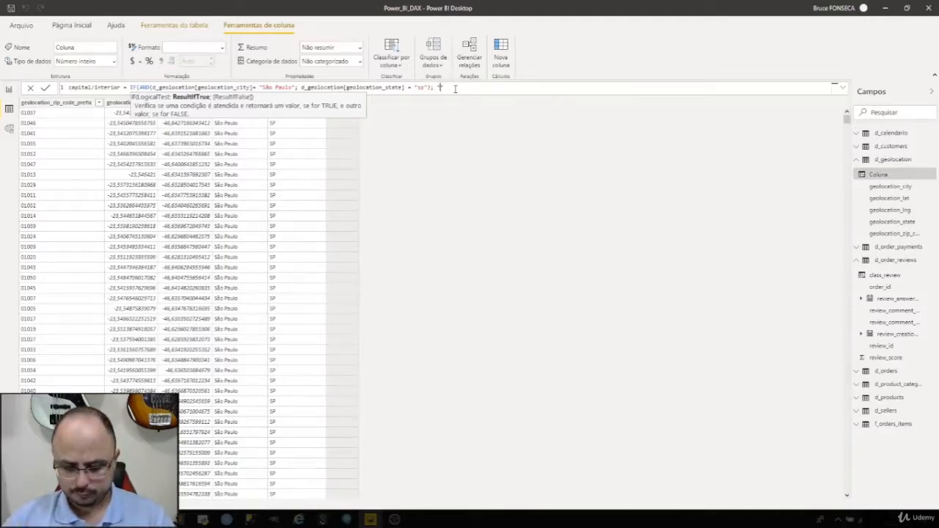
pyautogui.write('Capital')
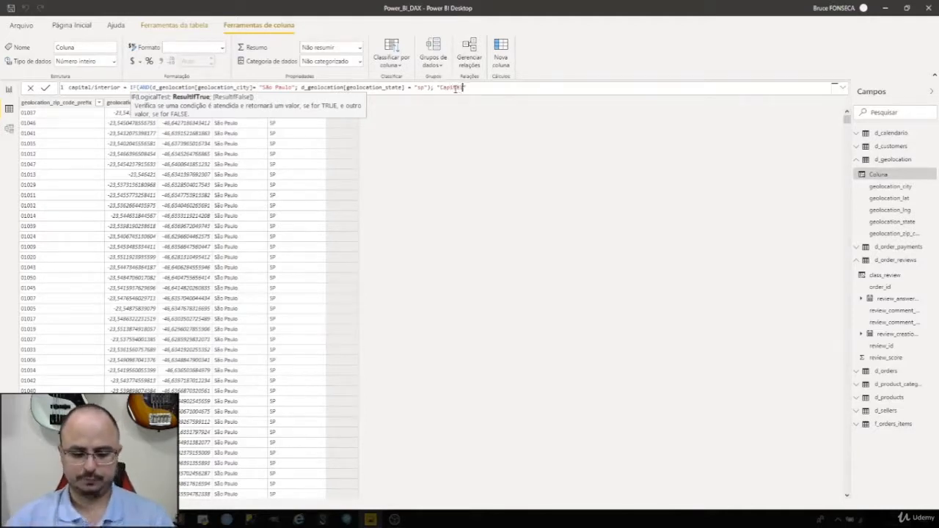
pyautogui.write('"; ')
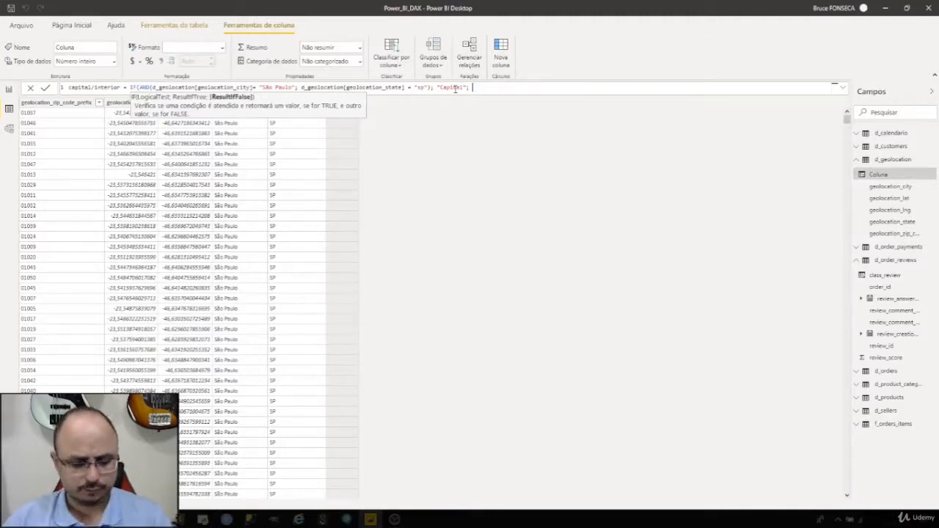
pyautogui.write('""Inter')
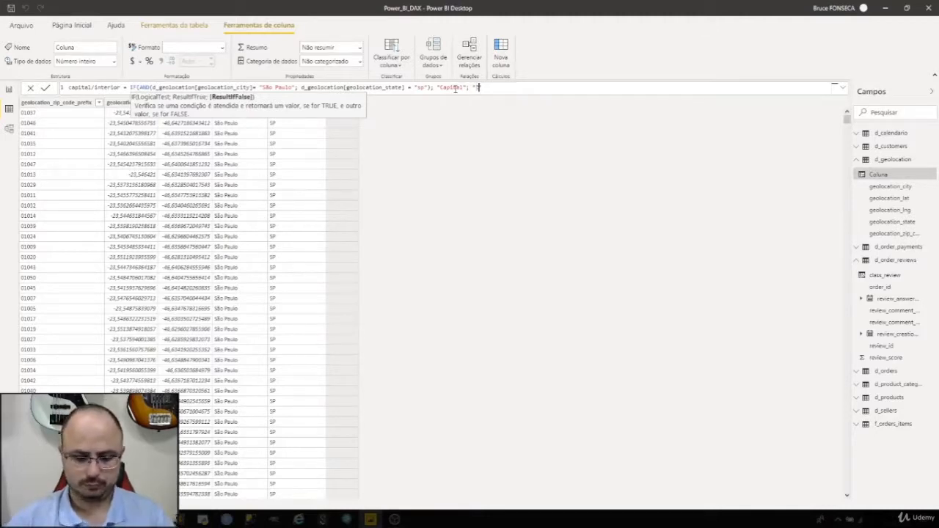
pyautogui.write('ior')
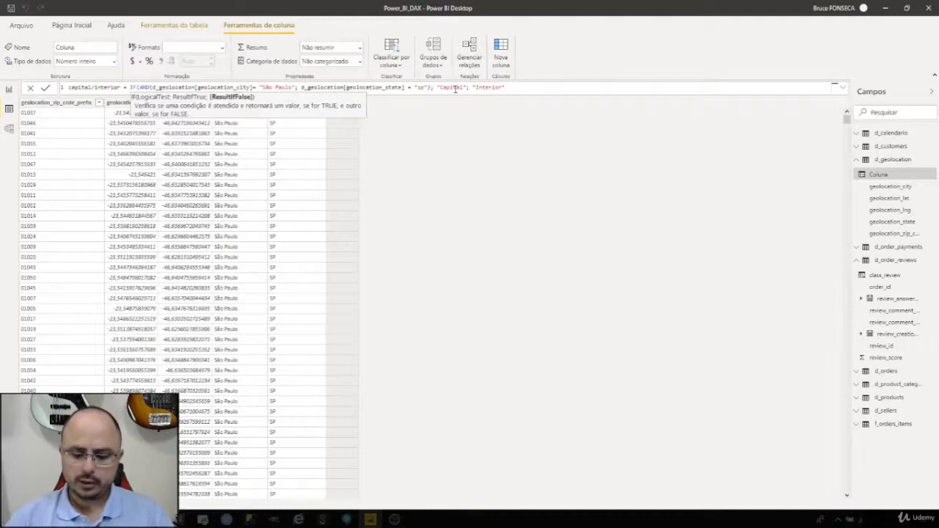
pyautogui.write(')')
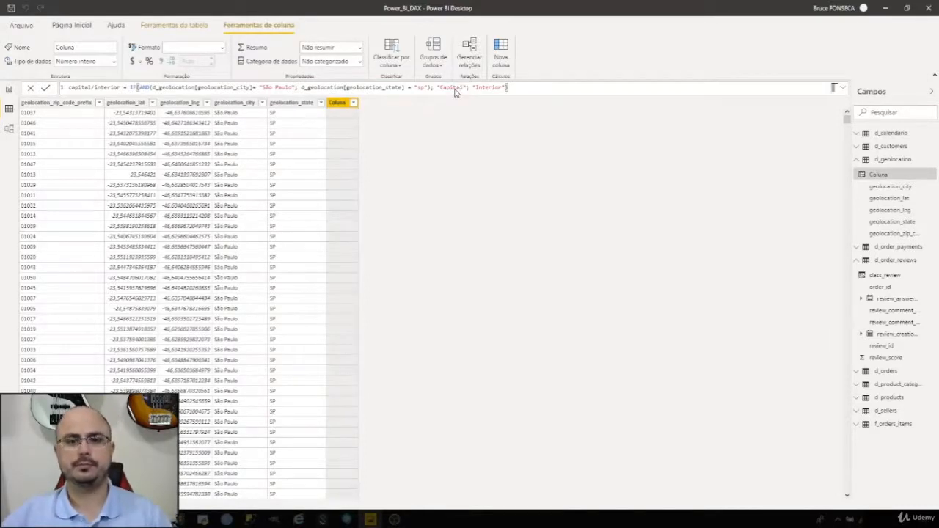
pyautogui.press('Return')
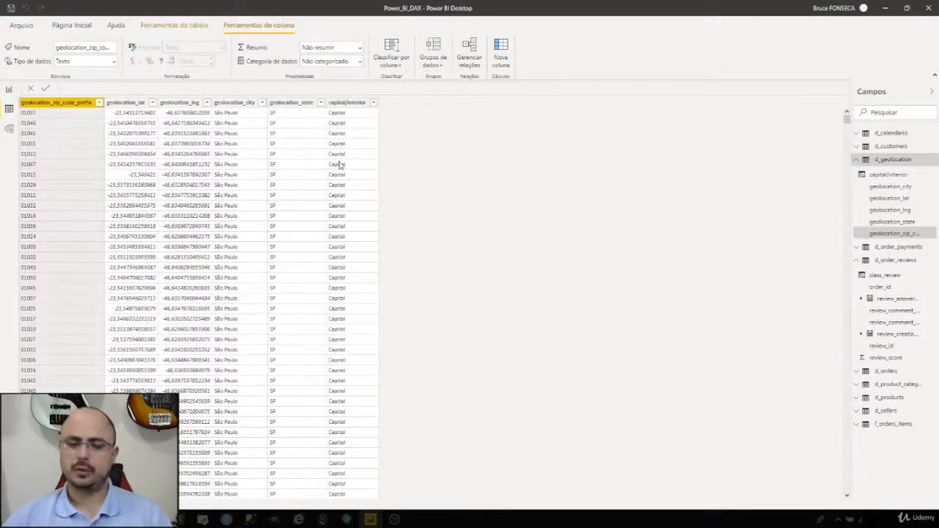
# Step: Filter the capital/interior column to only "Interior" and check the cities and states of the listed rows
pyautogui.click(373, 105)
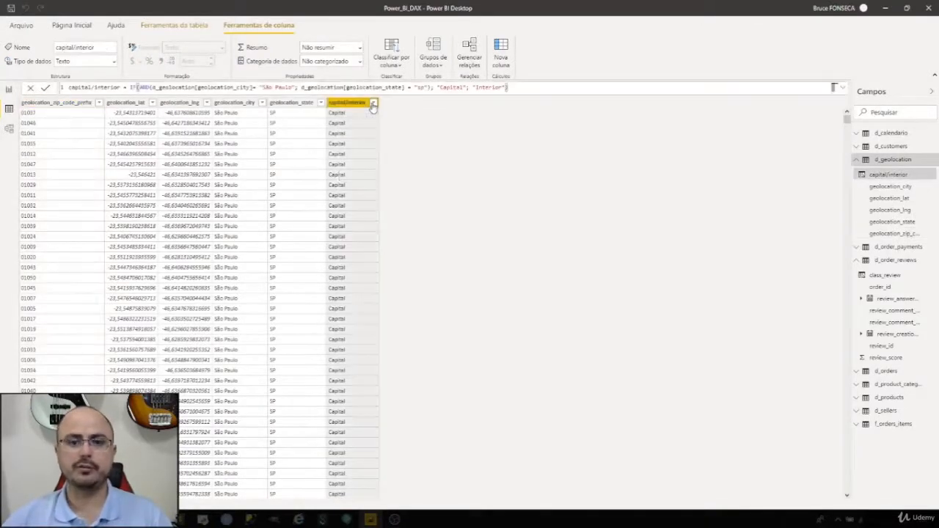
pyautogui.click(394, 203)
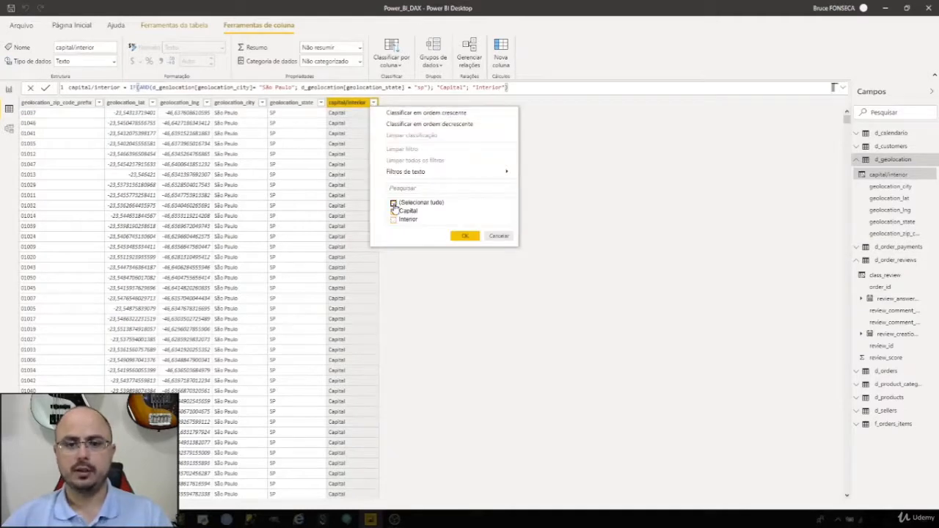
pyautogui.click(393, 220)
pyautogui.click(459, 237)
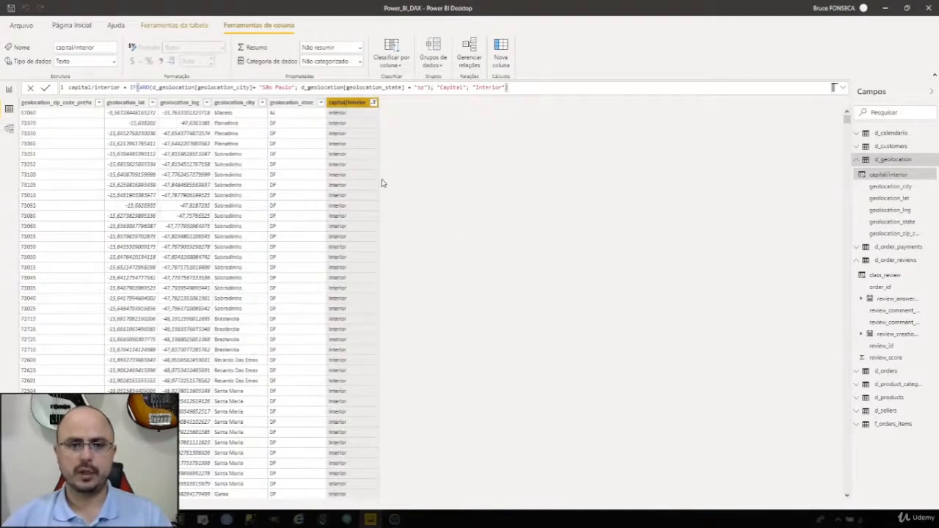
pyautogui.scroll(-3, 292, 163)
pyautogui.scroll(-20, 290, 165)
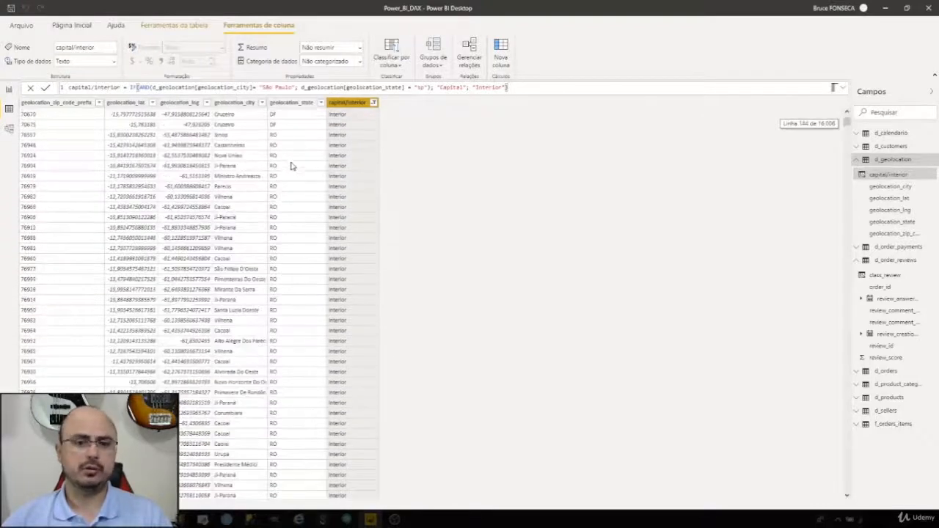
pyautogui.scroll(8, 289, 145)
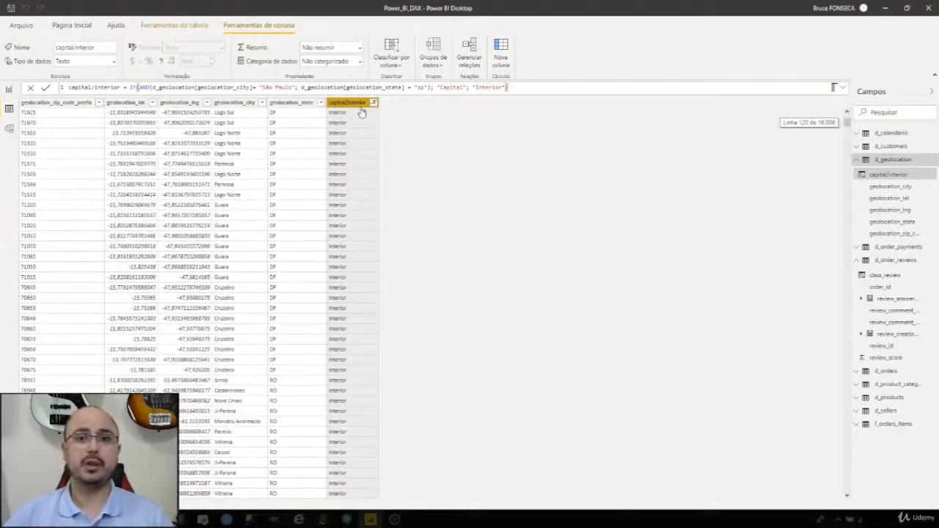
# Step: Include "Capital" again in the capital/interior column filter so that all values are selected
pyautogui.click(373, 102)
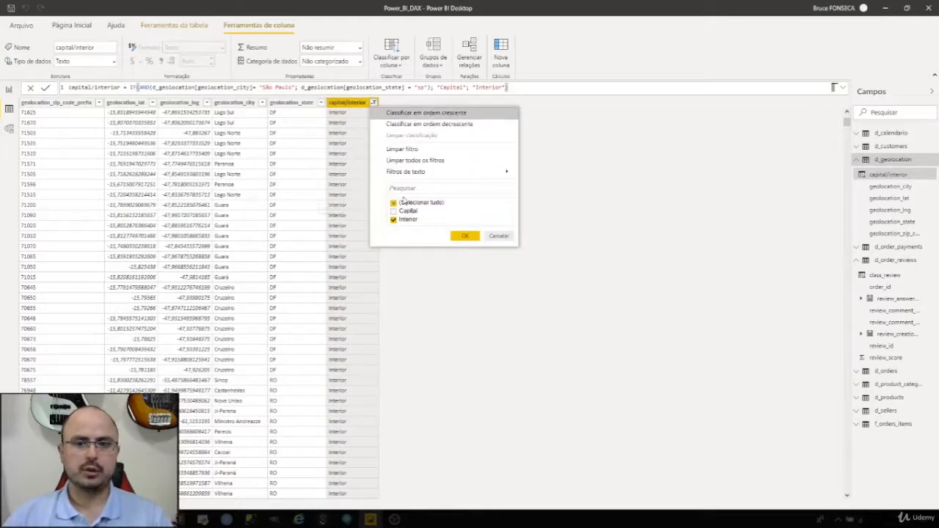
pyautogui.click(394, 211)
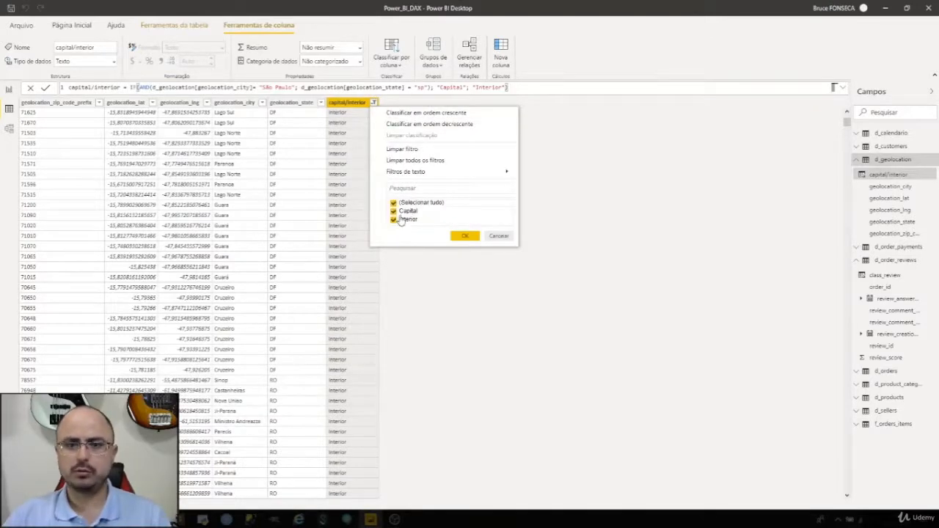
pyautogui.click(465, 237)
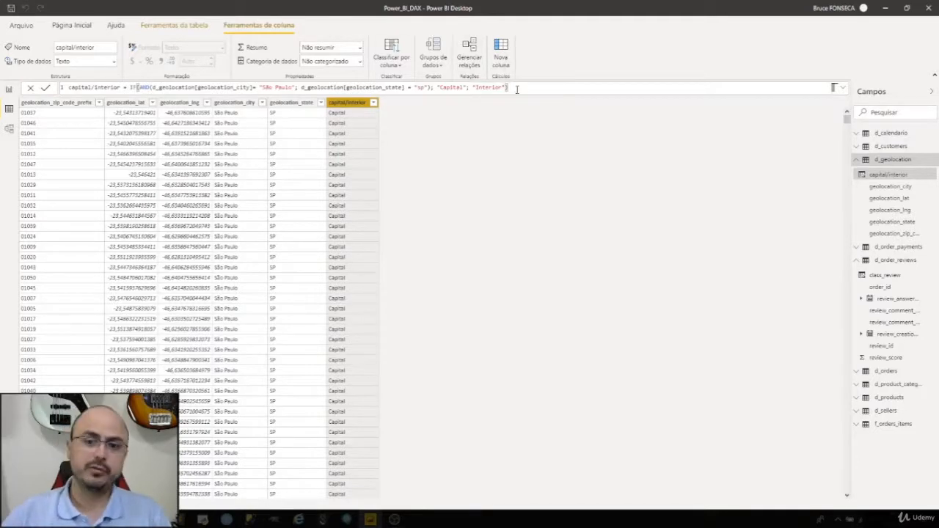
# Step: Select the whole IF expression after the equals sign in the capital/interior formula
pyautogui.moveTo(507, 88); pyautogui.dragTo(135, 90)
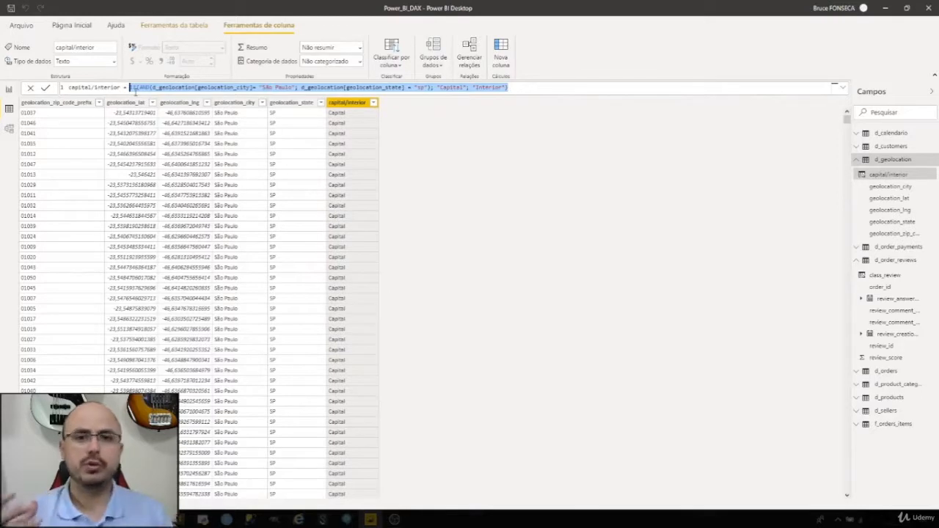